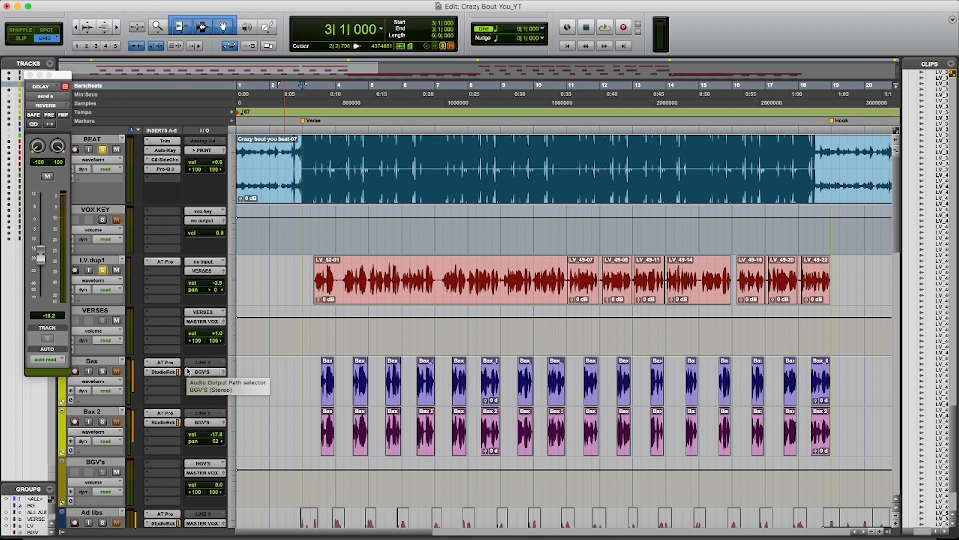
Step: Play the verse from bar 3 to audition the lead vocal with the beat
{"action": "key", "text": "space"}
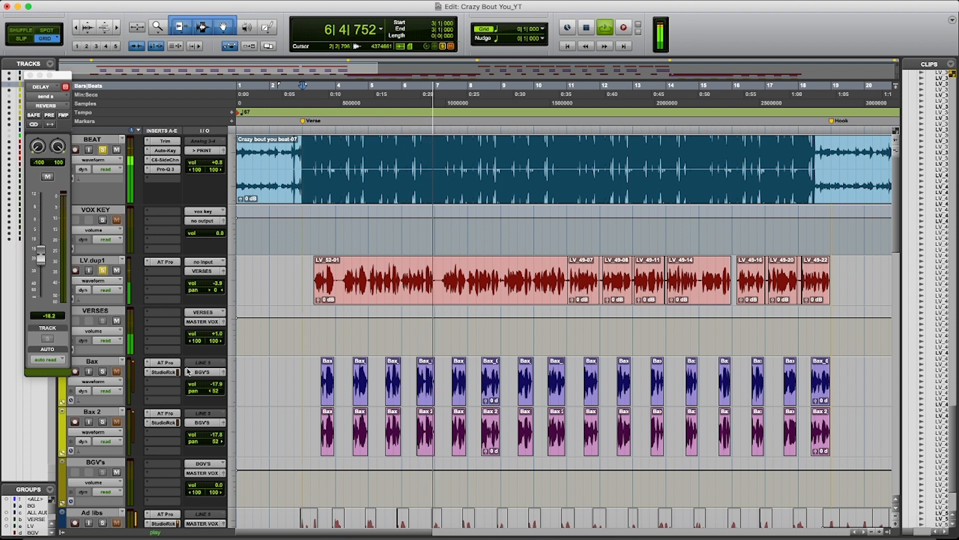
{"action": "key", "text": "space"}
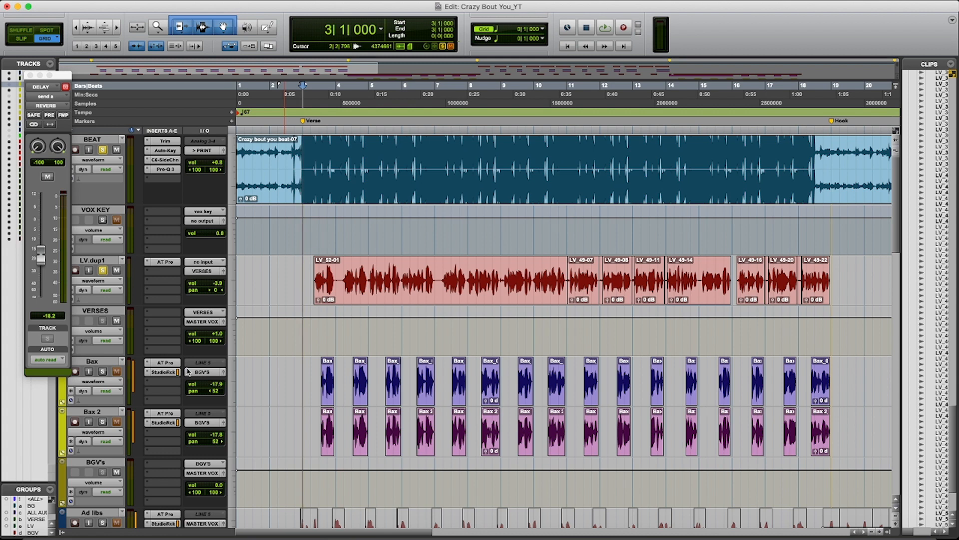
Step: Insert the mono RVox plug-in after AT Pro on the LV.dup1 track
{"action": "left_click", "coordinate": [156, 274]}
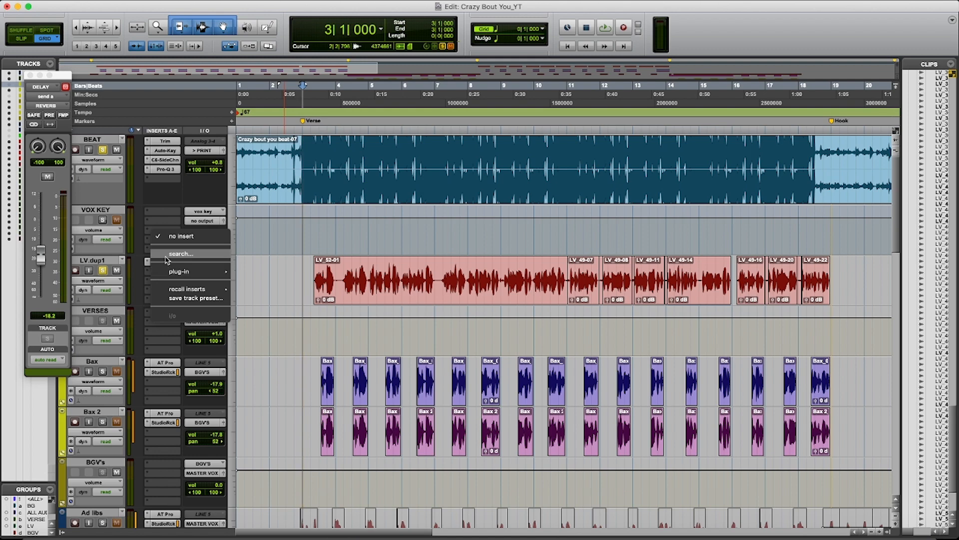
{"action": "left_click", "coordinate": [170, 254]}
{"action": "type", "text": "rov"}
{"action": "key", "text": "BackSpace"}
{"action": "key", "text": "BackSpace"}
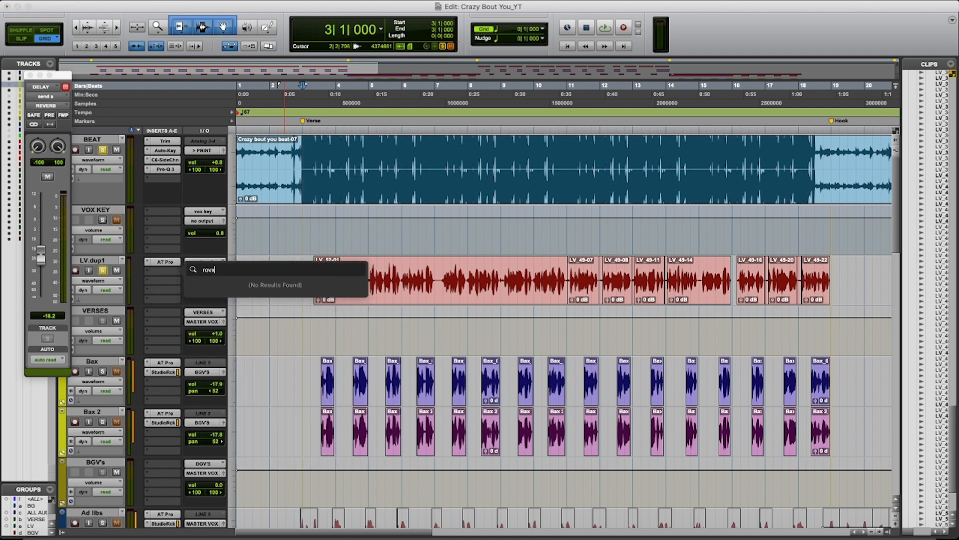
{"action": "key", "text": "BackSpace"}
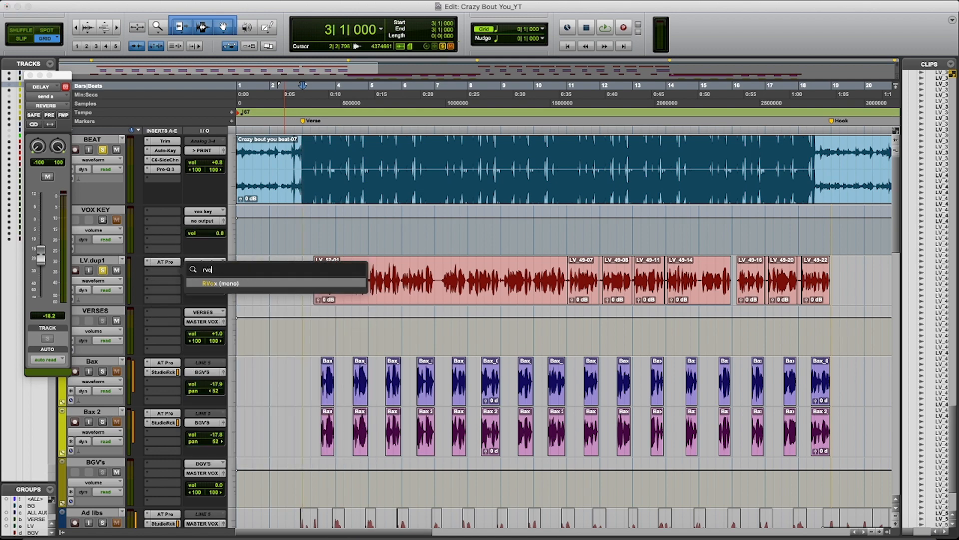
{"action": "key", "text": "Escape"}
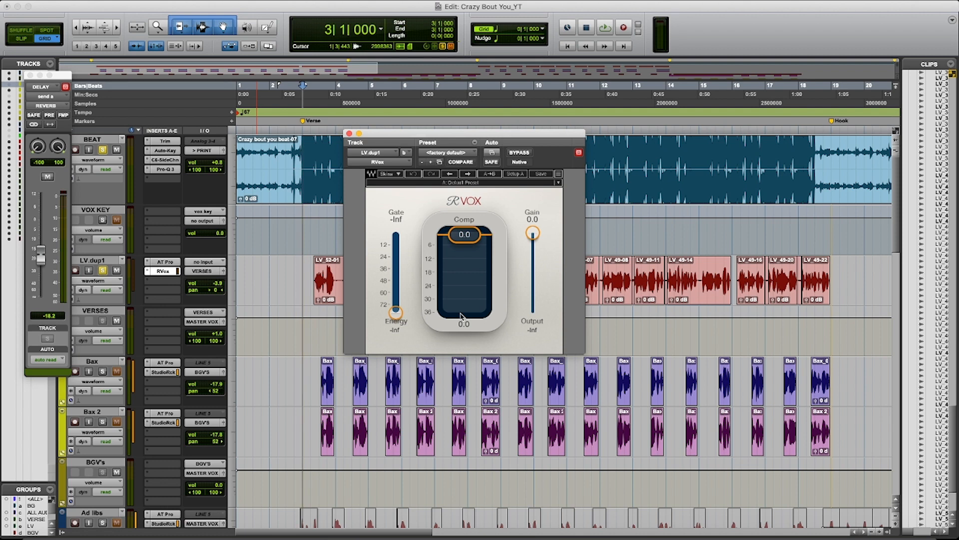
Step: Insert H-Comp below RVox on the LV.dup1 track and look over its controls
{"action": "left_click", "coordinate": [167, 287]}
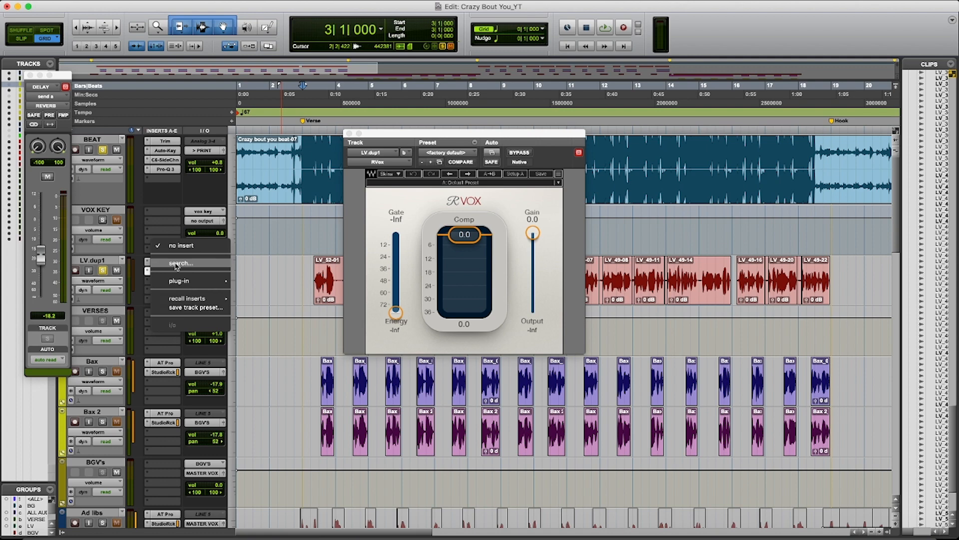
{"action": "left_click", "coordinate": [175, 265]}
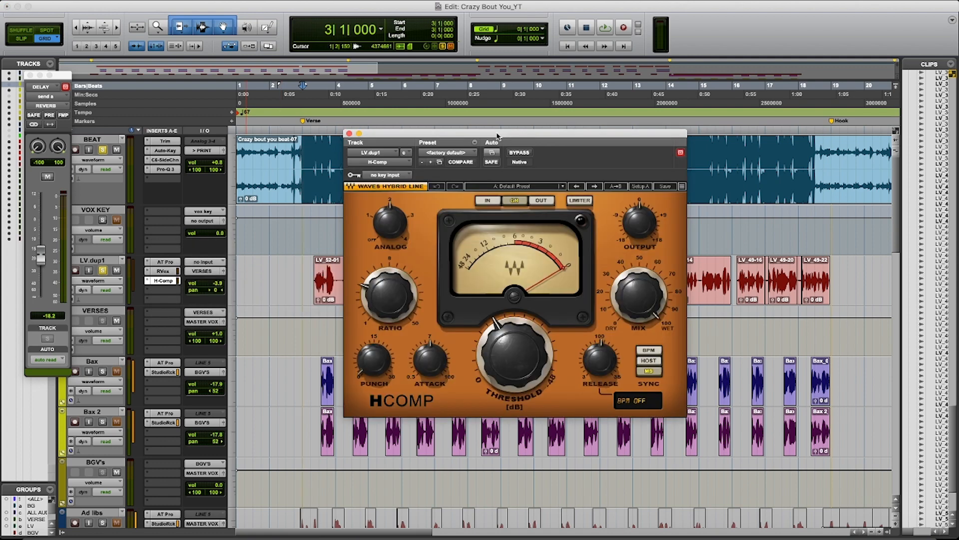
{"action": "left_click_drag", "start_coordinate": [498, 136], "coordinate": [589, 125]}
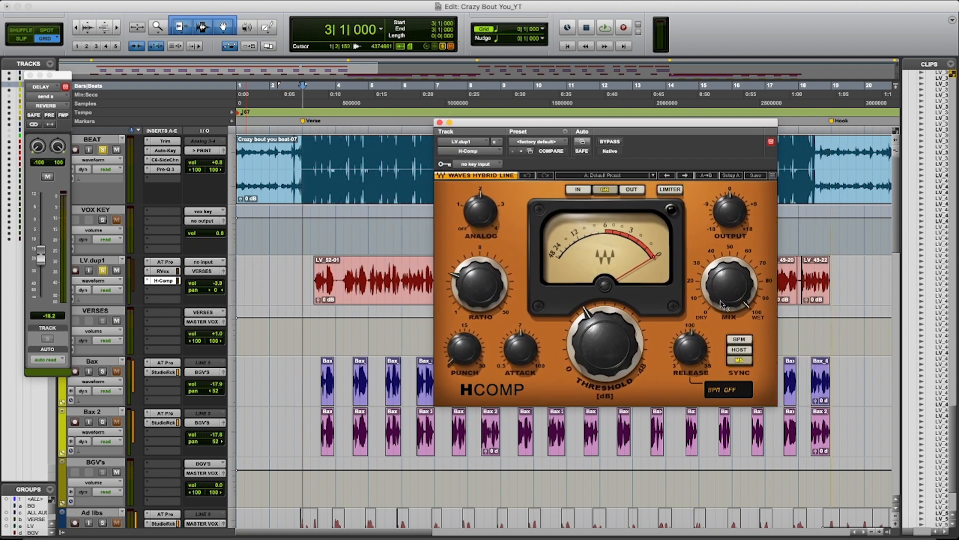
{"action": "mouse_move", "coordinate": [704, 304]}
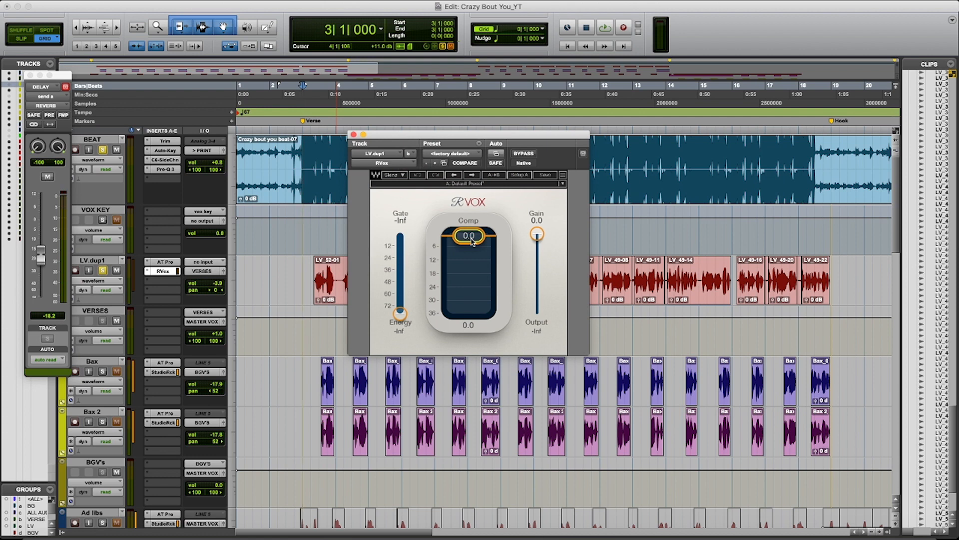
Step: Select bars 3 to 7 on the timeline for looped playback and move the RVox window aside
{"action": "left_click_drag", "start_coordinate": [303, 106], "coordinate": [435, 113]}
{"action": "left_click_drag", "start_coordinate": [448, 133], "coordinate": [555, 161]}
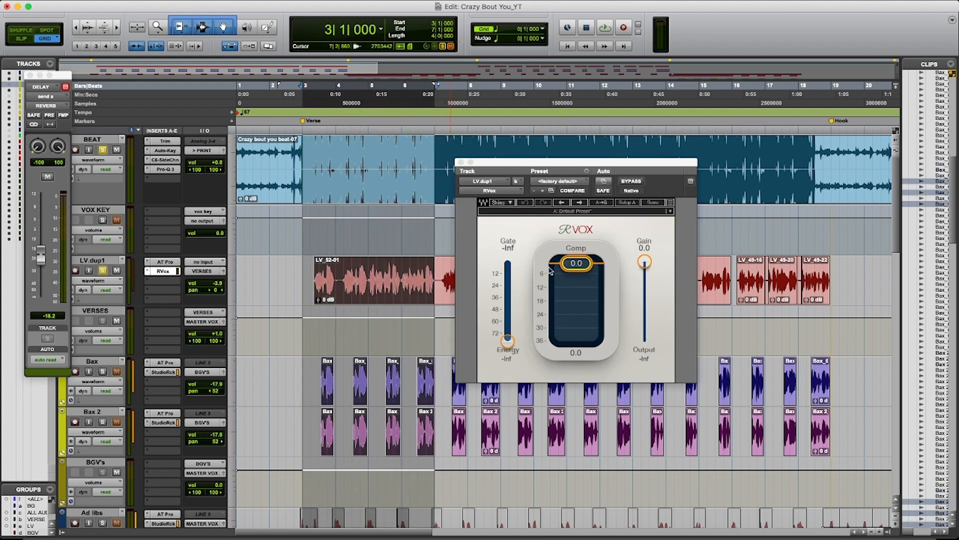
Step: Try out RVox's Comp control at -6.4 and -1.2, its Gain at -1.3, and its Gate
{"action": "left_click", "coordinate": [575, 266]}
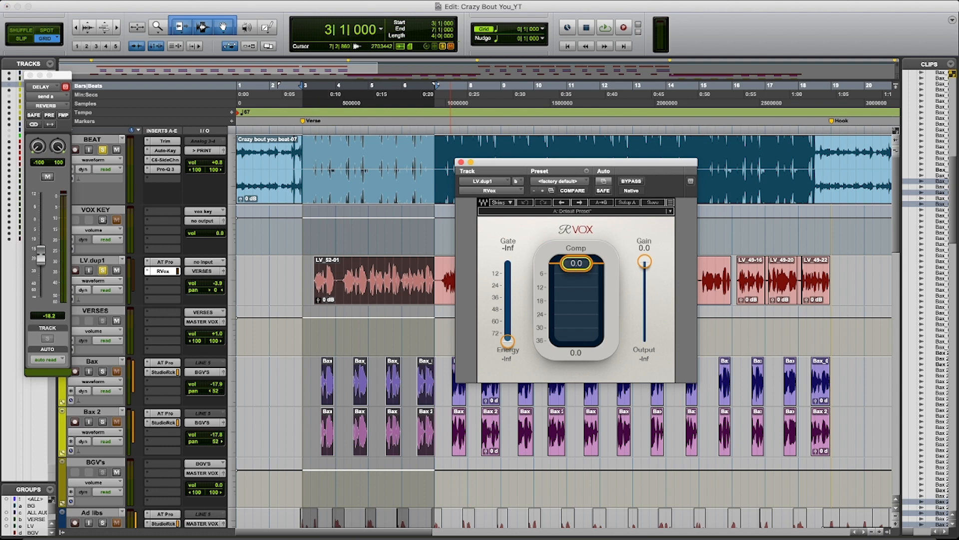
{"action": "left_click_drag", "start_coordinate": [576, 263], "coordinate": [576, 276]}
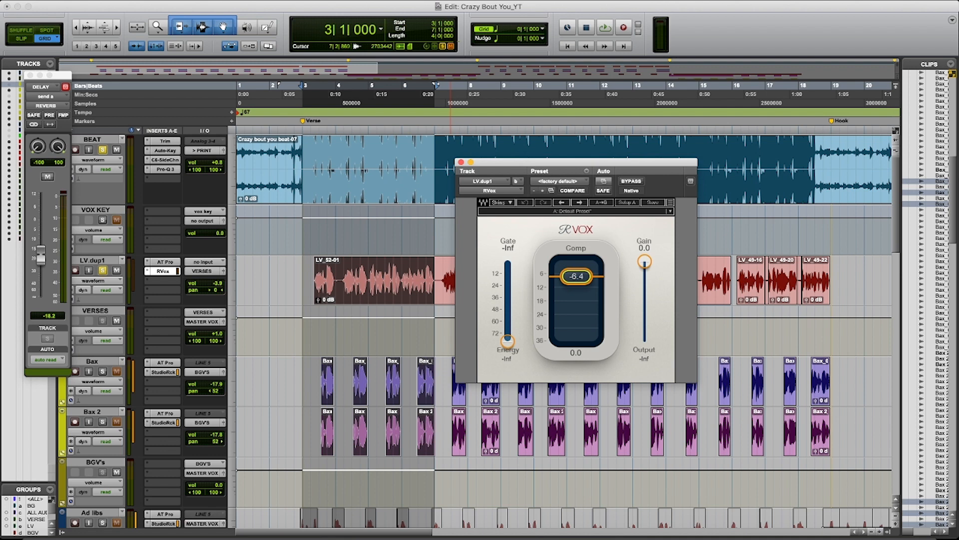
{"action": "left_click_drag", "start_coordinate": [577, 276], "coordinate": [576, 265]}
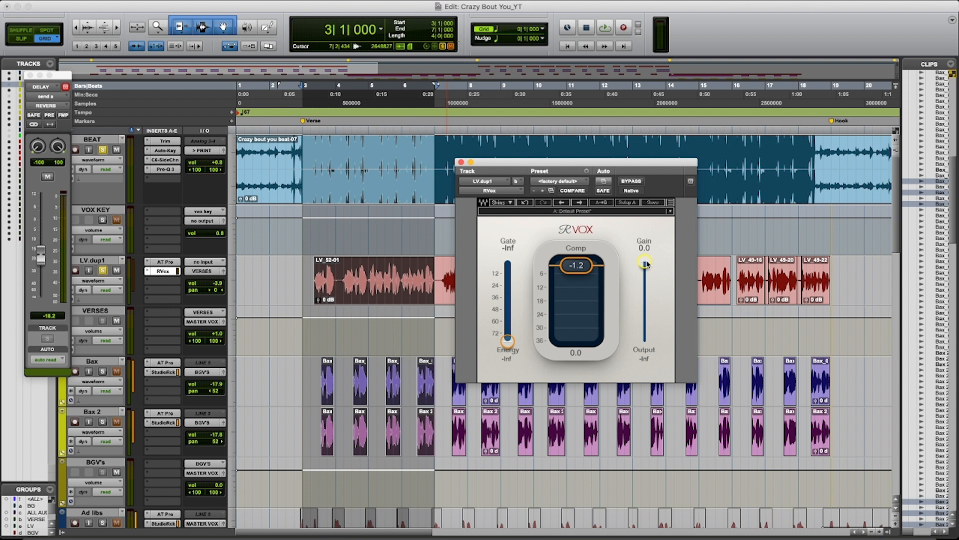
{"action": "left_click_drag", "start_coordinate": [645, 262], "coordinate": [644, 265]}
{"action": "left_click_drag", "start_coordinate": [645, 265], "coordinate": [645, 265]}
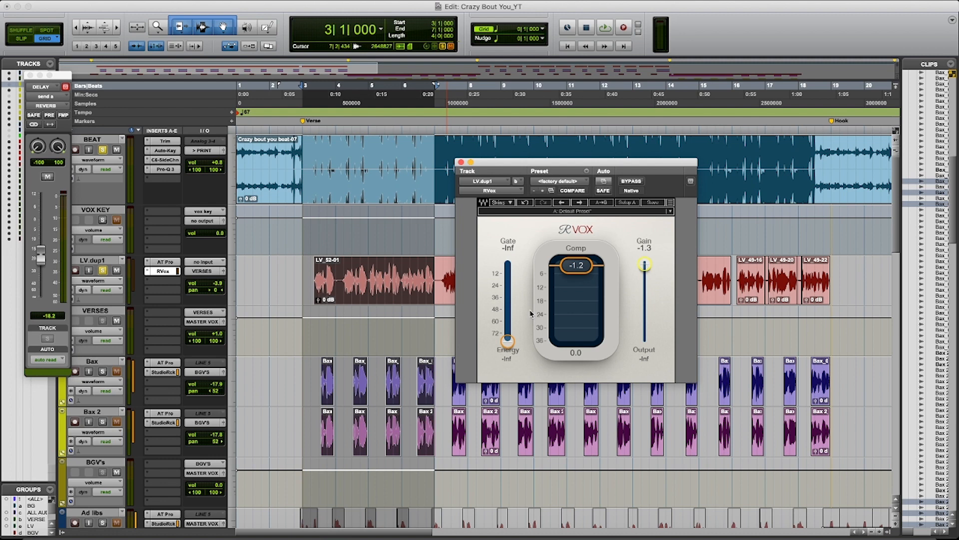
{"action": "left_click", "coordinate": [507, 342]}
{"action": "left_click_drag", "start_coordinate": [508, 340], "coordinate": [508, 325]}
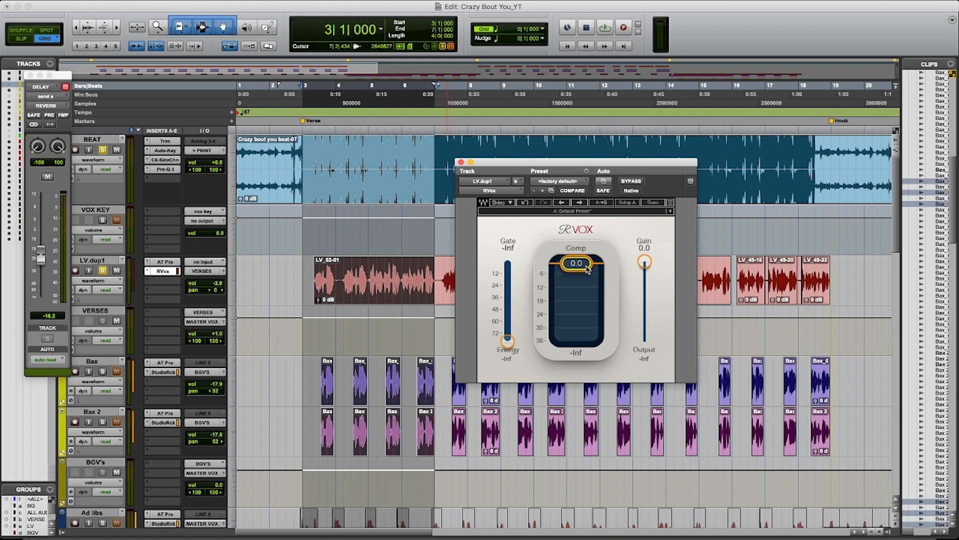
Step: Adjust RVox's compression on the lead vocal to -10.5 while the selection plays
{"action": "key", "text": "space"}
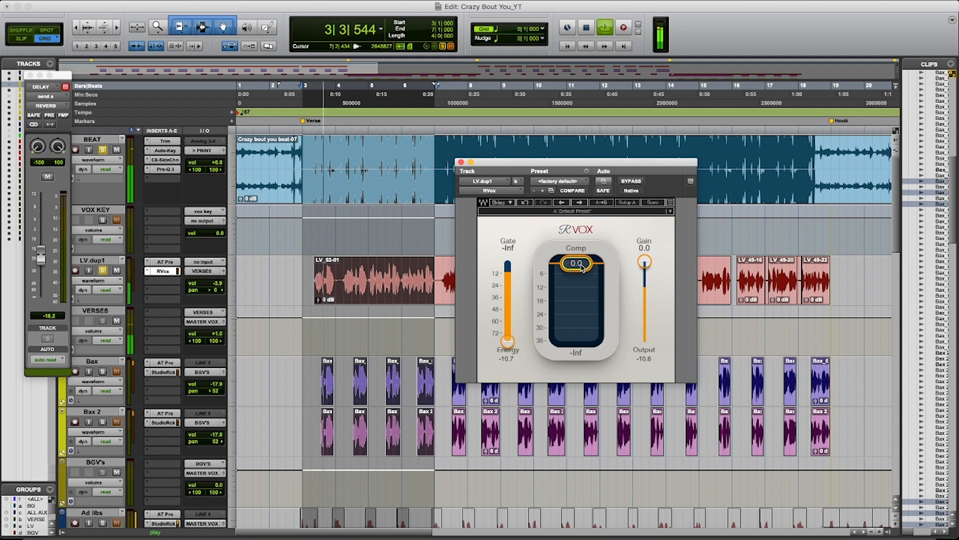
{"action": "mouse_move", "coordinate": [588, 268]}
{"action": "left_mouse_down"}
{"action": "mouse_move", "coordinate": [577, 267]}
{"action": "mouse_move", "coordinate": [577, 281]}
{"action": "left_mouse_up"}
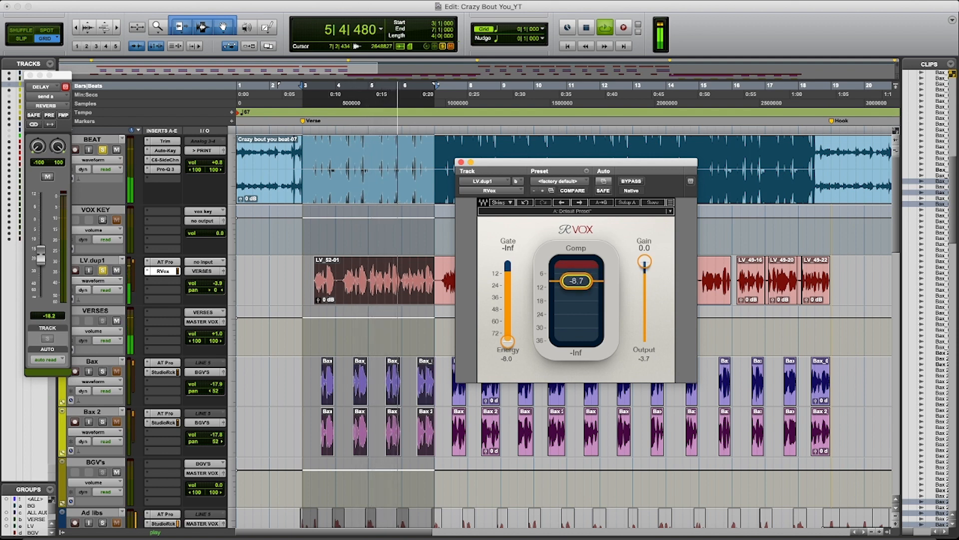
{"action": "left_click_drag", "start_coordinate": [577, 281], "coordinate": [576, 280]}
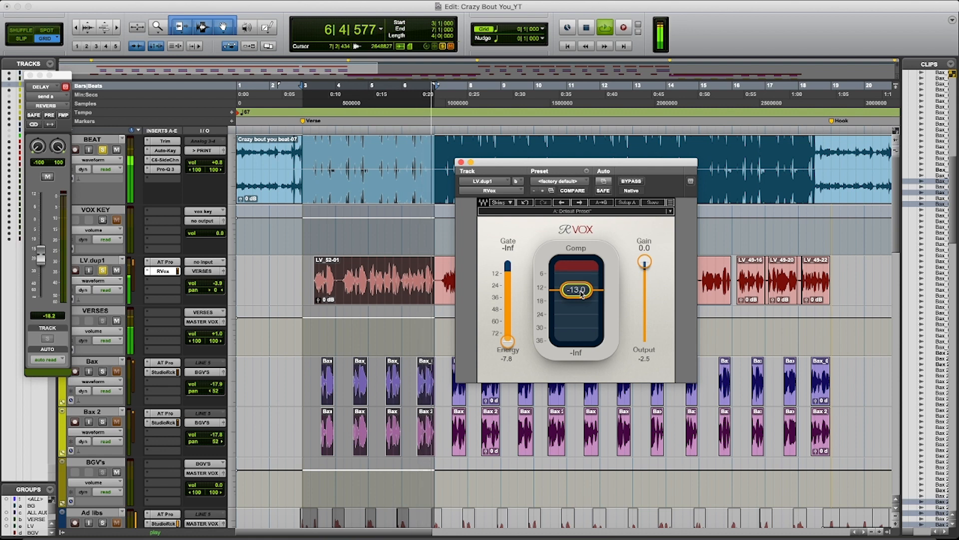
{"action": "left_click_drag", "start_coordinate": [582, 295], "coordinate": [576, 284]}
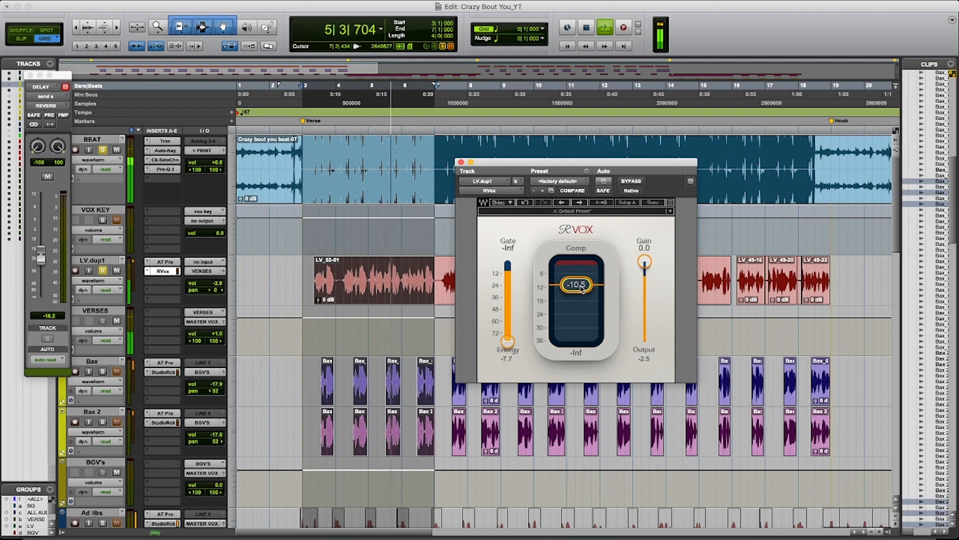
{"action": "key", "text": "space"}
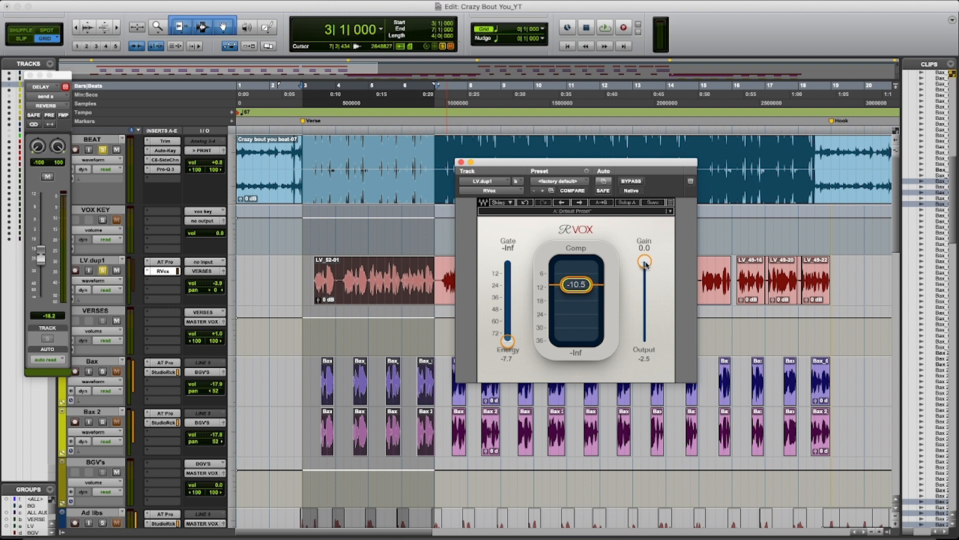
Step: Lower RVox's gain to -7.0 during playback, comparing the vocal with RVox bypassed and active
{"action": "key", "text": "space"}
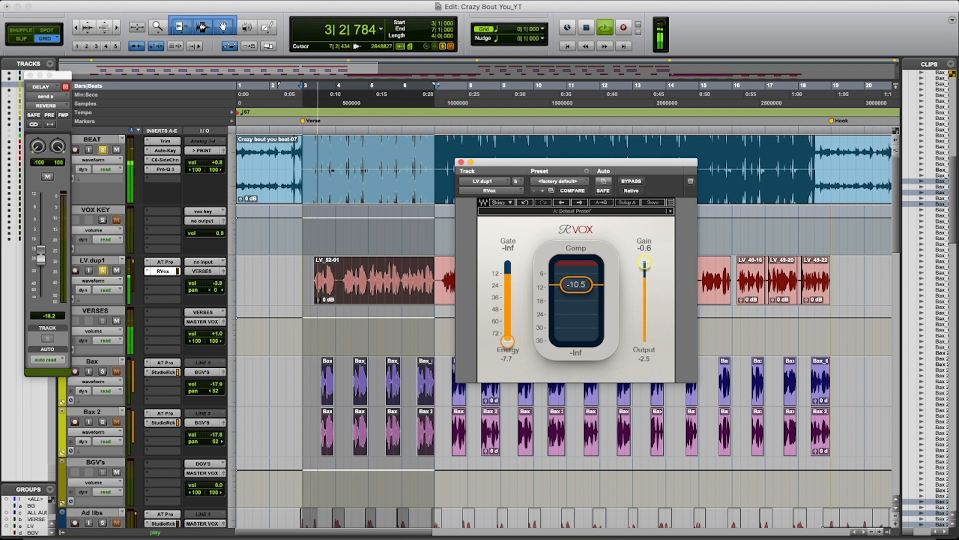
{"action": "left_click_drag", "start_coordinate": [645, 264], "coordinate": [644, 295]}
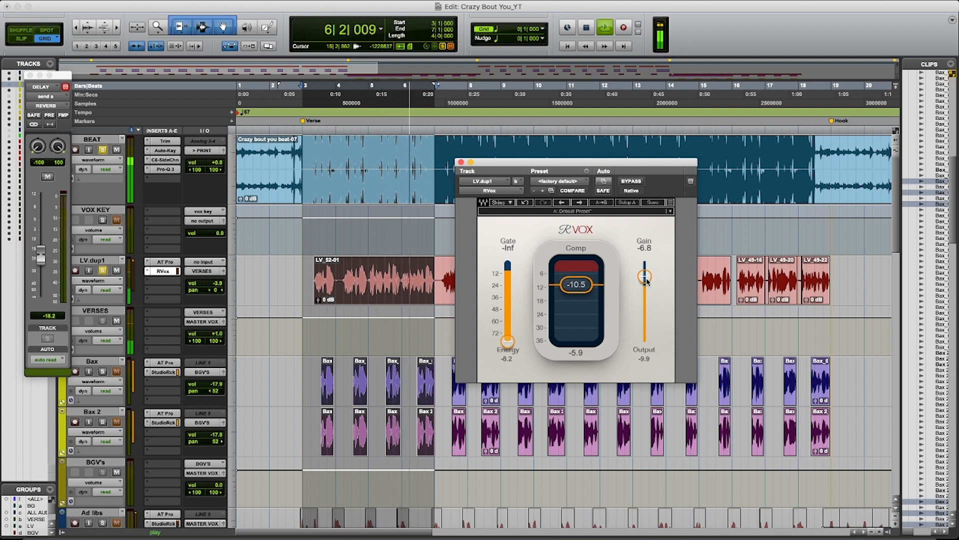
{"action": "left_click_drag", "start_coordinate": [646, 279], "coordinate": [645, 277]}
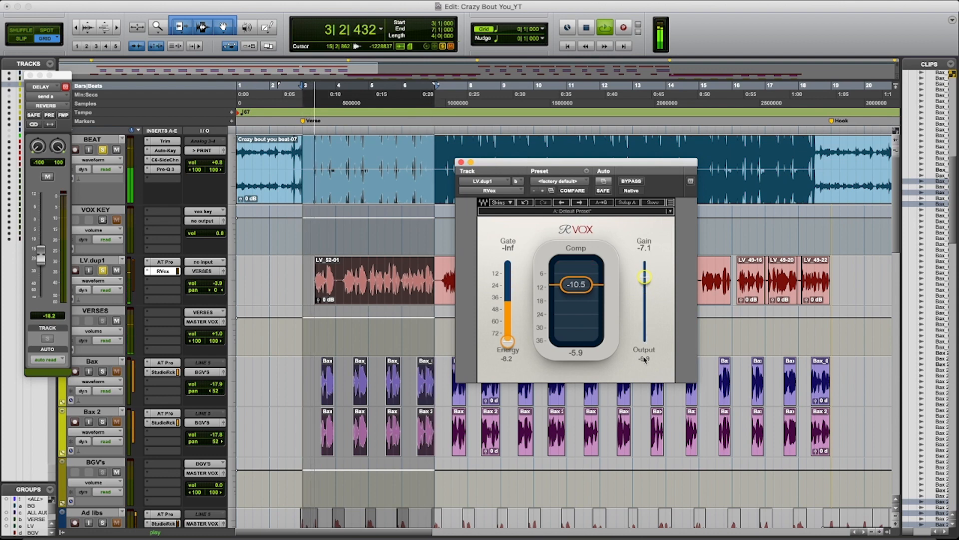
{"action": "left_click", "coordinate": [633, 182]}
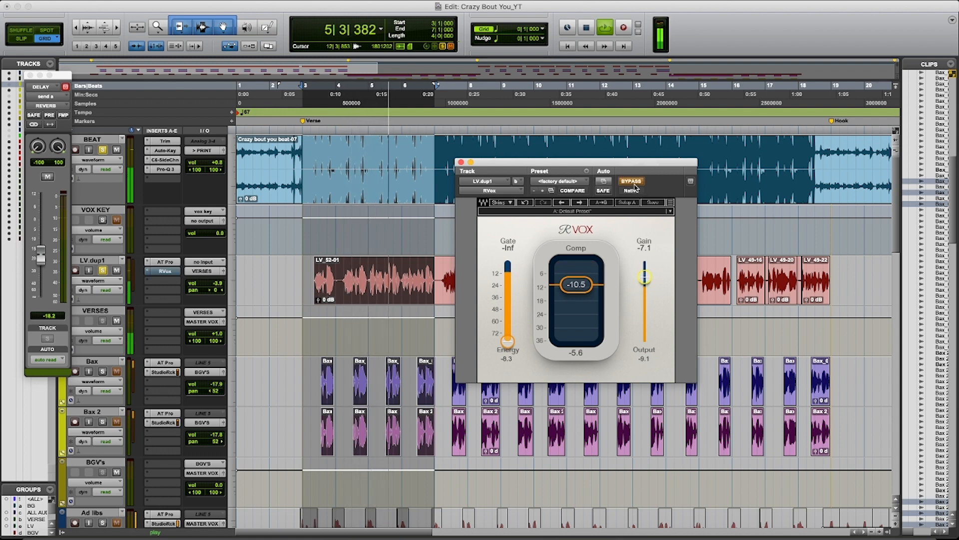
{"action": "left_click", "coordinate": [633, 182]}
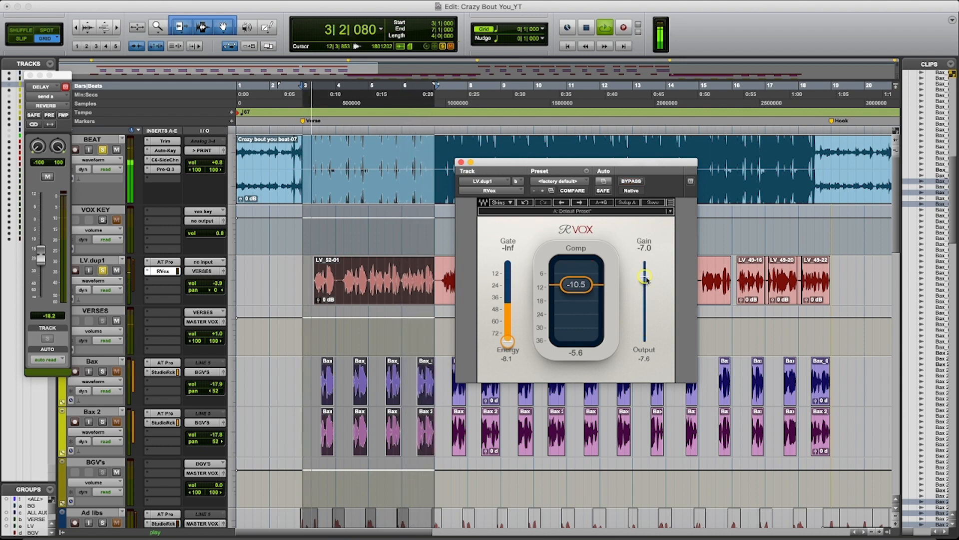
{"action": "key", "text": "space"}
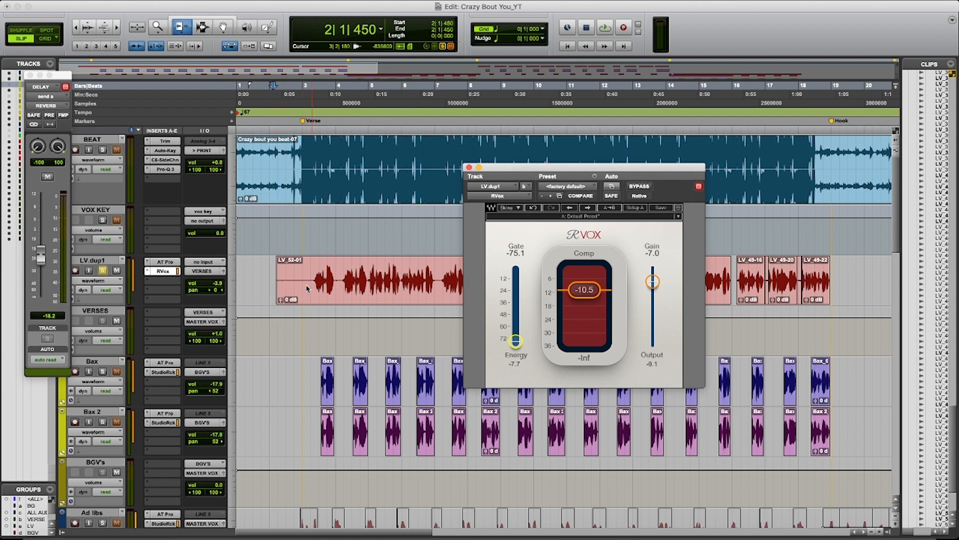
Step: Audition the lead vocal from its quiet lead-in and raise RVox's gate threshold to -37.6
{"action": "key", "text": "space"}
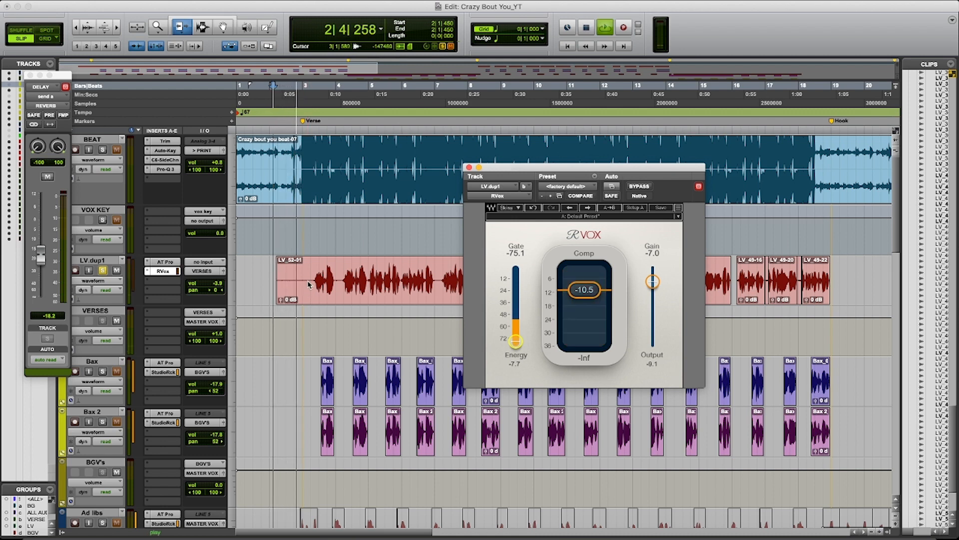
{"action": "key", "text": "space"}
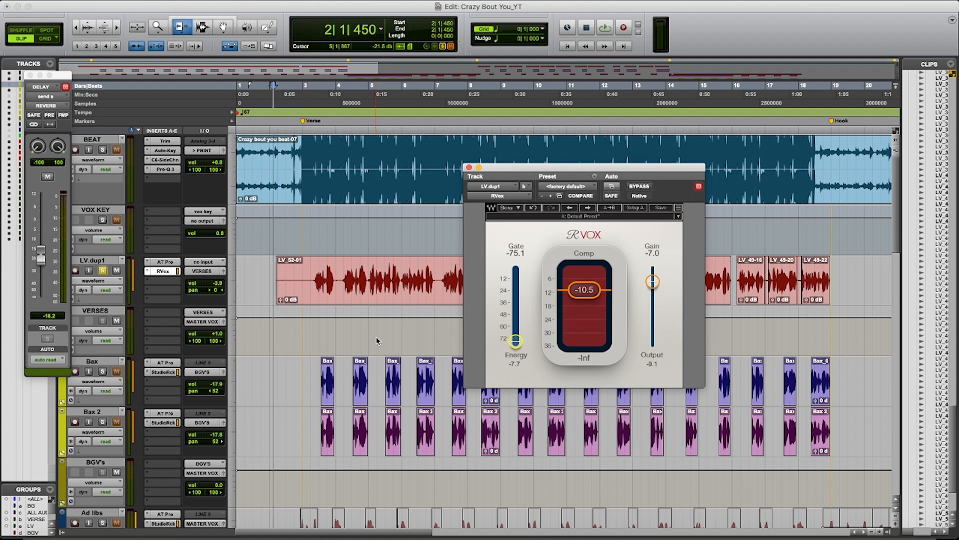
{"action": "left_click_drag", "start_coordinate": [515, 340], "coordinate": [520, 353]}
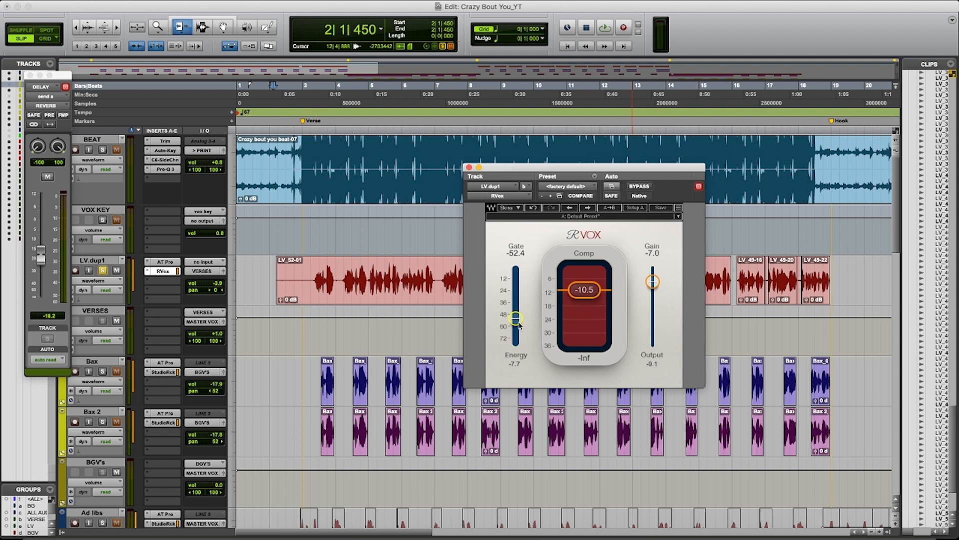
{"action": "key", "text": "space"}
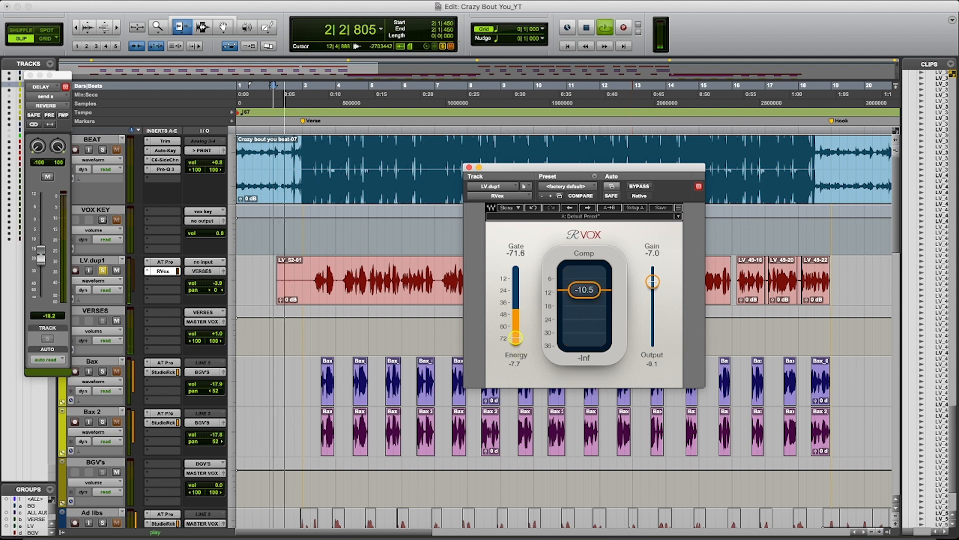
{"action": "left_click_drag", "start_coordinate": [518, 324], "coordinate": [517, 303]}
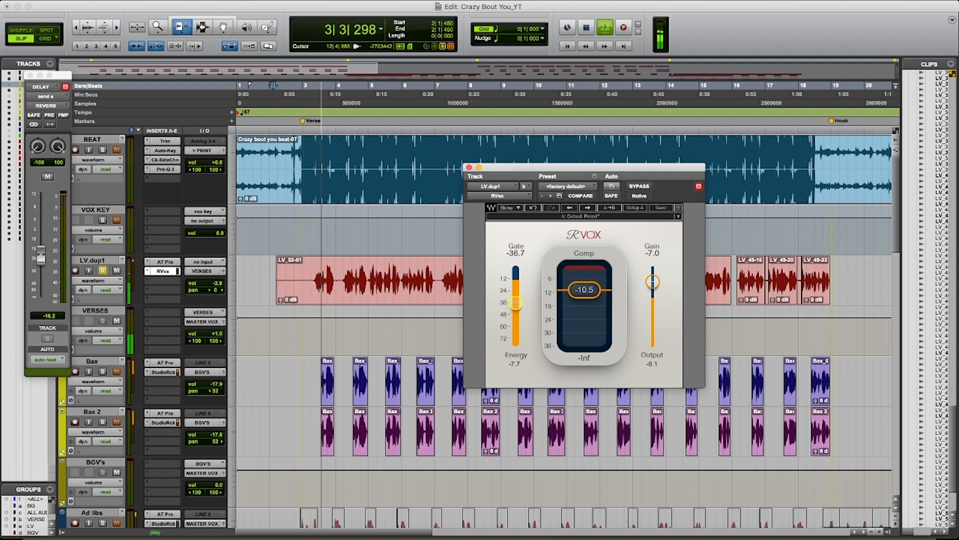
{"action": "key", "text": "space"}
{"action": "key", "text": "space"}
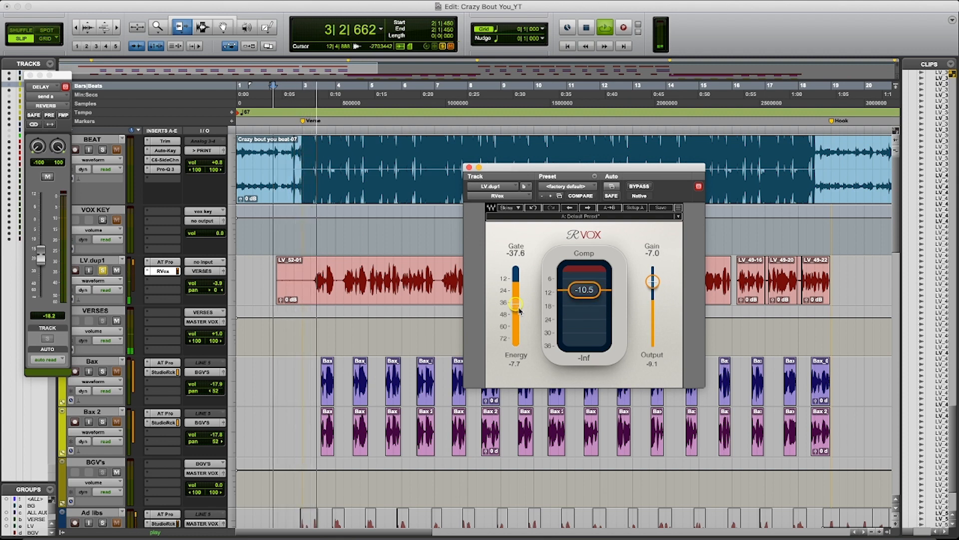
{"action": "key", "text": "space"}
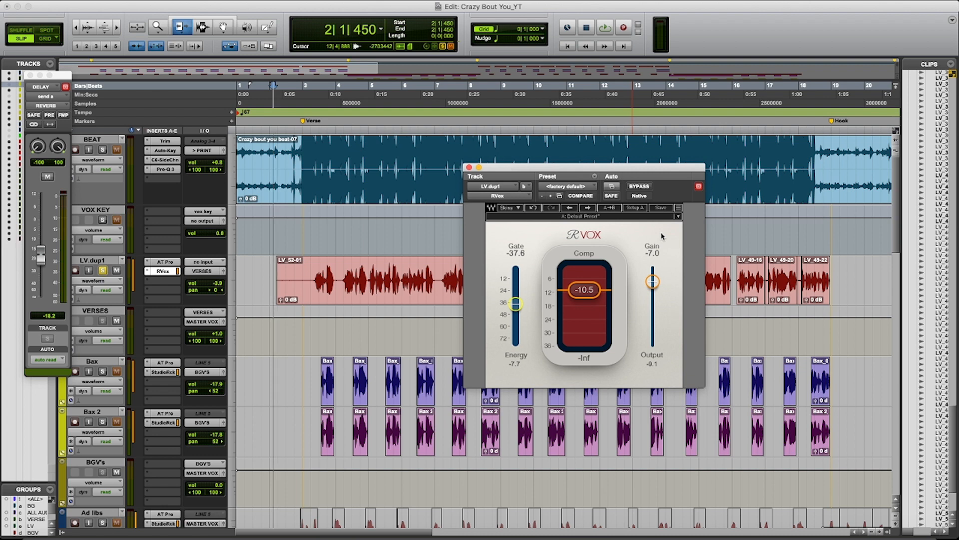
Step: Compare the lead vocal's quiet lead-in with RVox bypassed and with it active
{"action": "left_click", "coordinate": [640, 187]}
{"action": "key", "text": "space"}
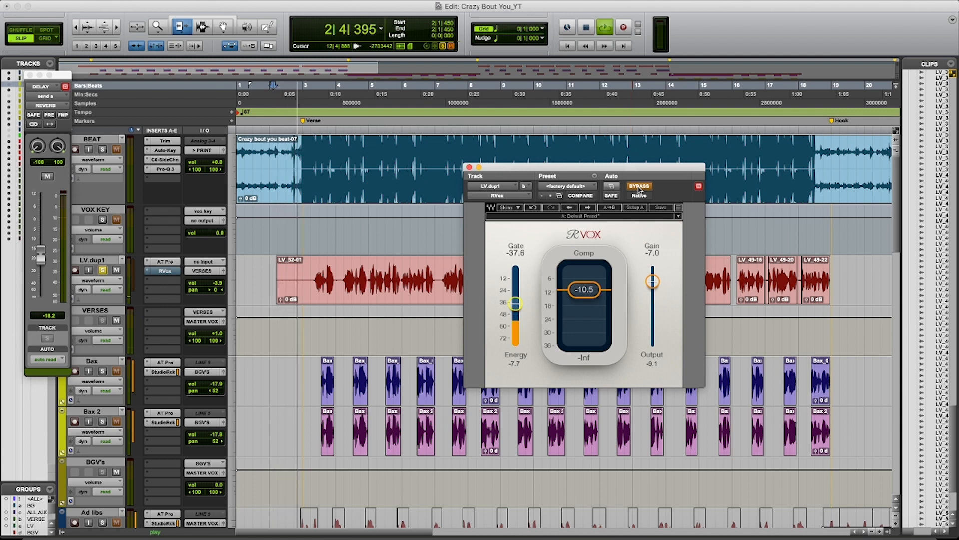
{"action": "key", "text": "space"}
{"action": "left_click", "coordinate": [640, 187]}
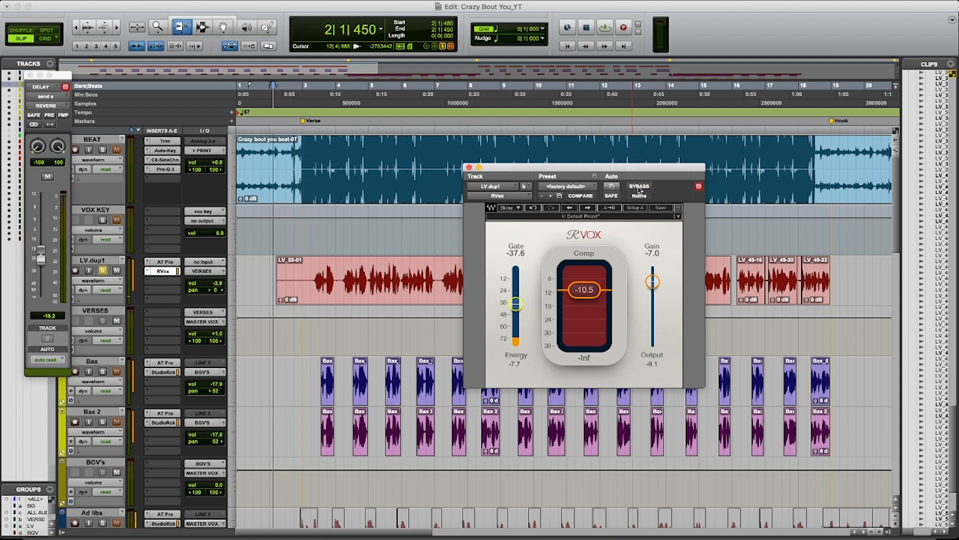
{"action": "key", "text": "space"}
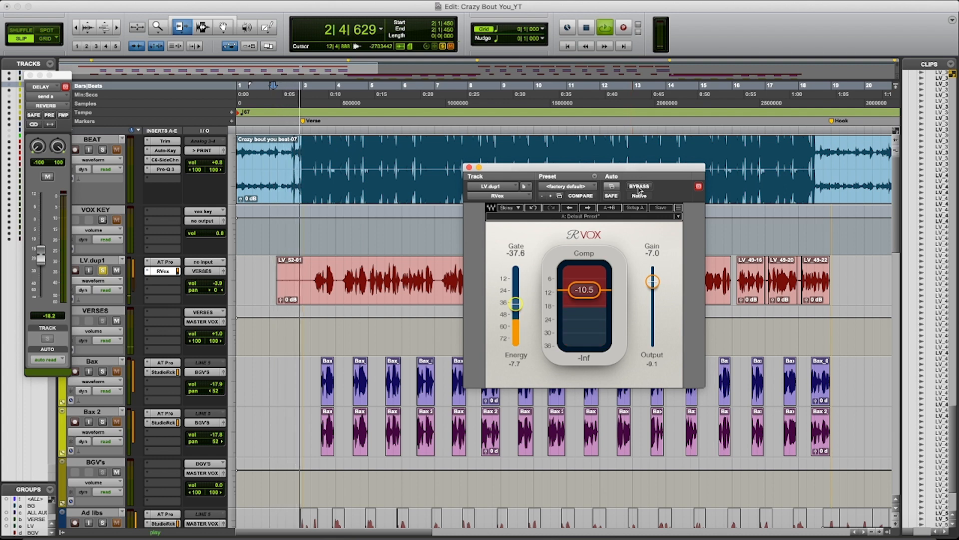
{"action": "key", "text": "space"}
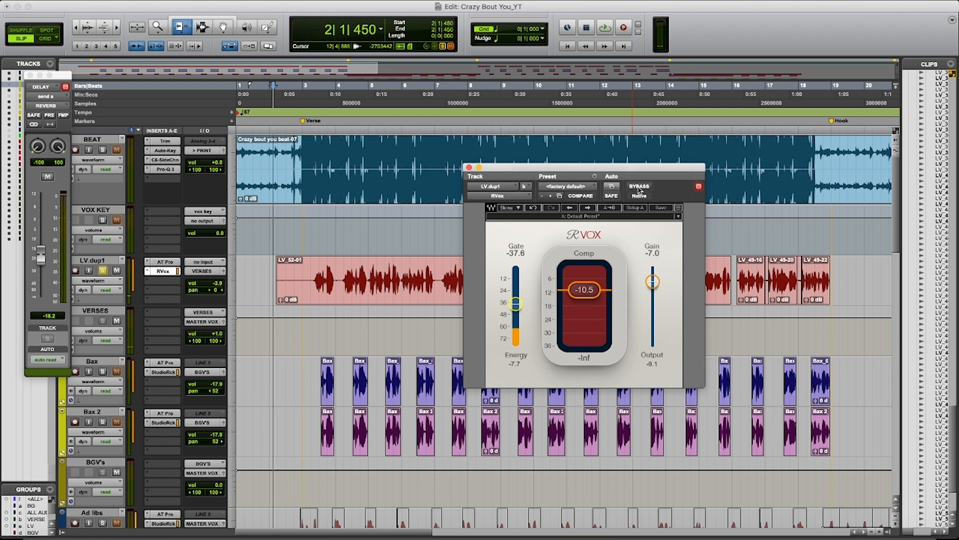
Step: Raise RVox's gate threshold to -25.0 and audition the lead vocal's quiet lead-in
{"action": "left_click_drag", "start_coordinate": [516, 303], "coordinate": [517, 308]}
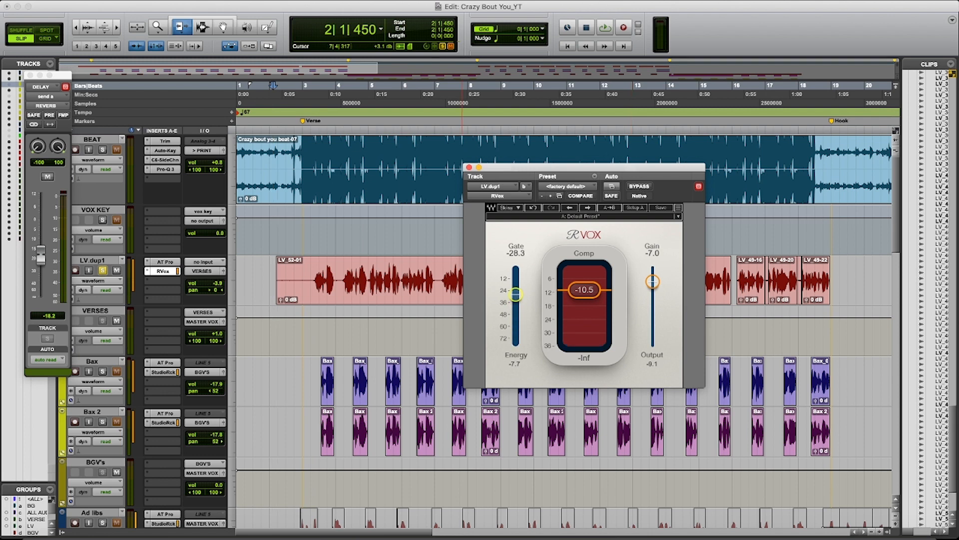
{"action": "left_click_drag", "start_coordinate": [516, 294], "coordinate": [517, 292]}
{"action": "key", "text": "space"}
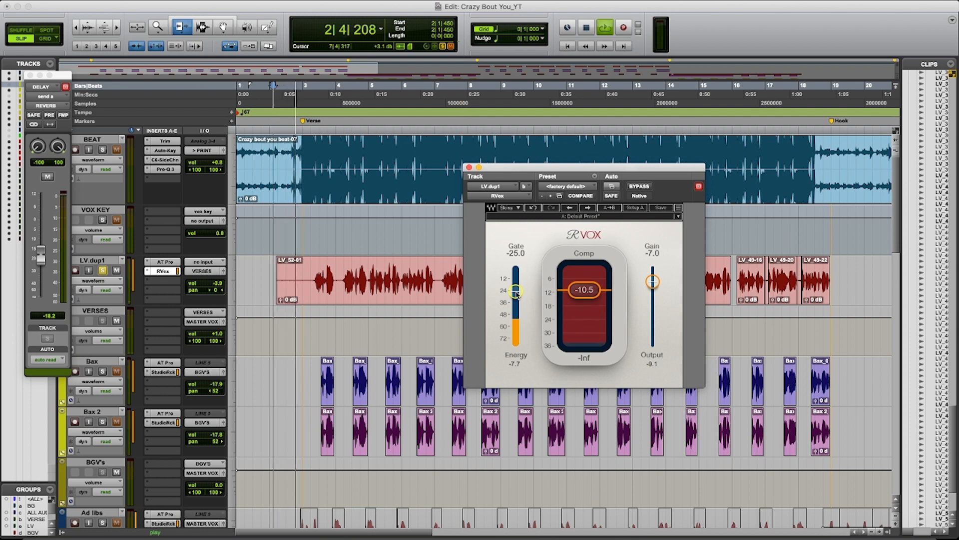
{"action": "key", "text": "space"}
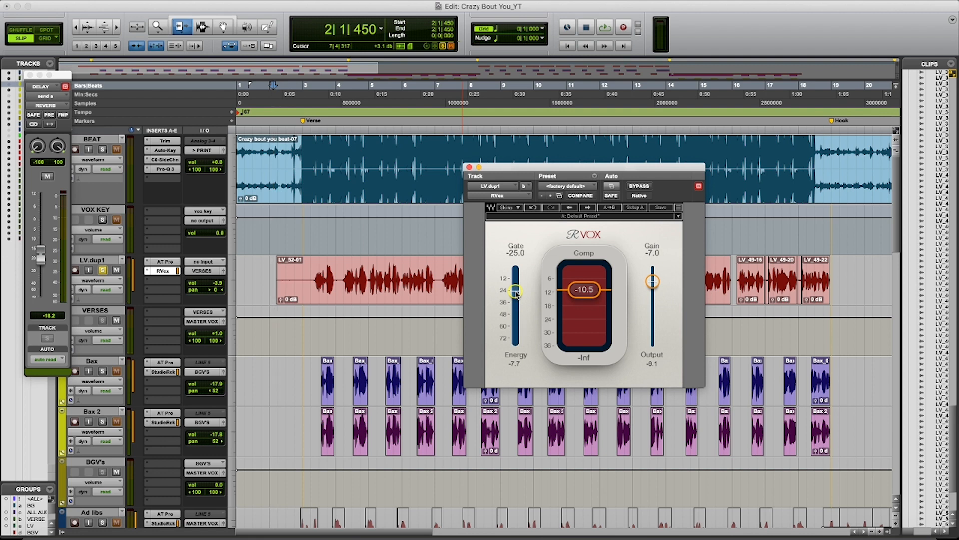
Step: Cut two unwanted sections out of the lead vocal clip's quiet lead-in before the first phrase
{"action": "left_click", "coordinate": [202, 27]}
{"action": "left_click_drag", "start_coordinate": [281, 278], "coordinate": [305, 276]}
{"action": "key", "text": "Delete"}
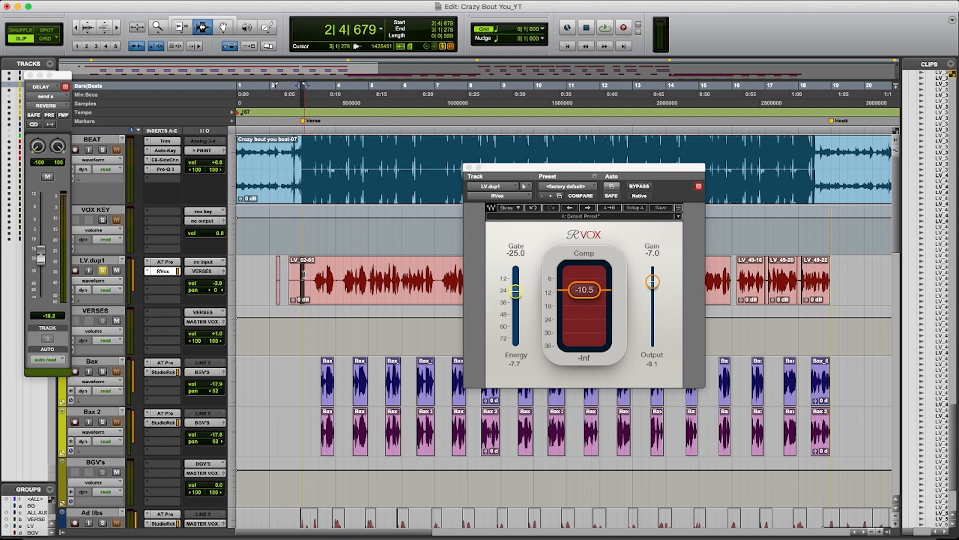
{"action": "key", "text": "Delete"}
Step: Audition the lead vocal from the start of the verse at bar 3
{"action": "left_click", "coordinate": [270, 95]}
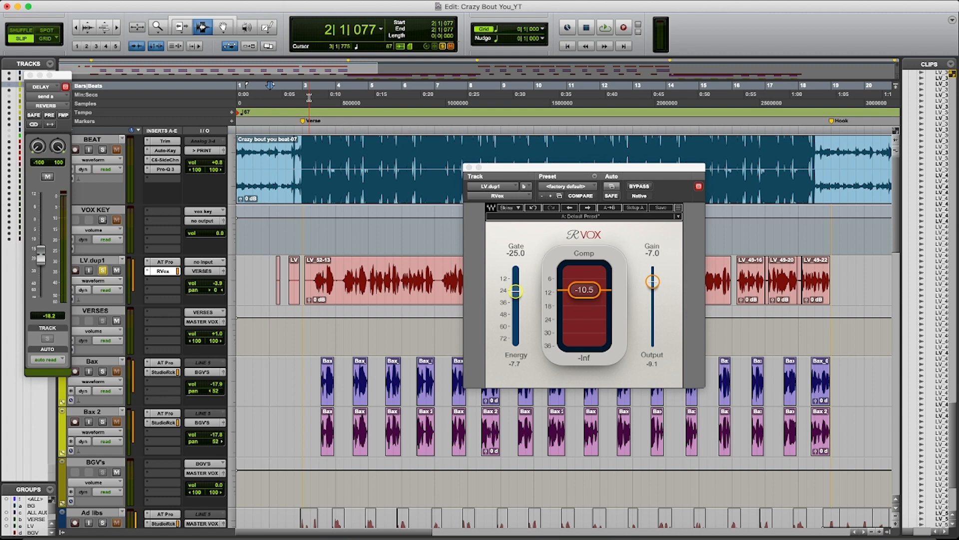
{"action": "left_click", "coordinate": [303, 94]}
{"action": "key", "text": "space"}
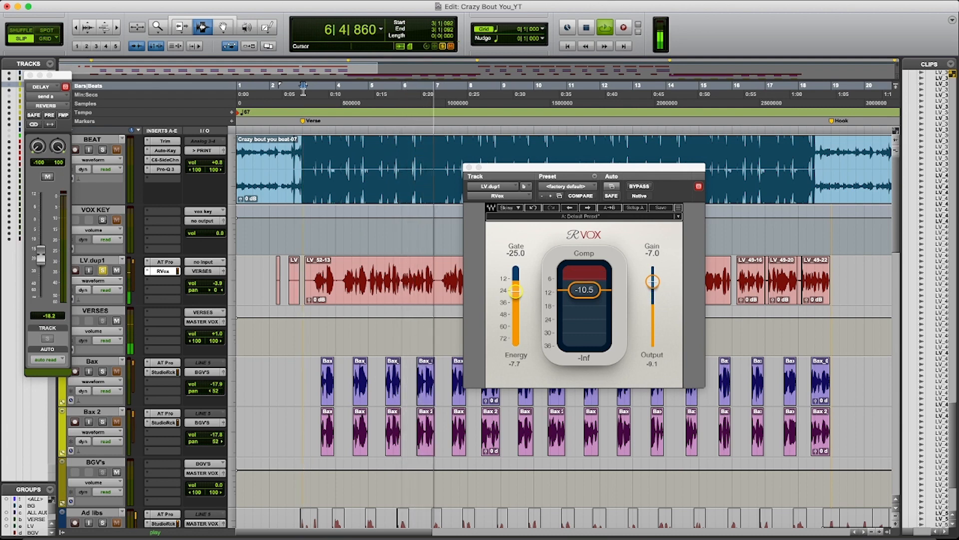
{"action": "key", "text": "space"}
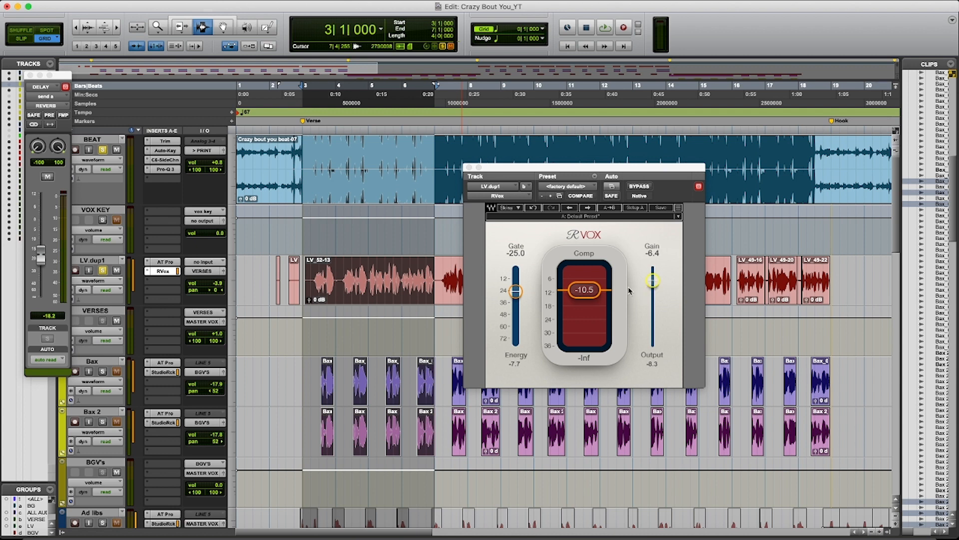
Step: Set RVox's gain to -6.3 while bars 3 to 7 play with the beat, and undo the last cut in the vocal's lead-in
{"action": "key", "text": "space"}
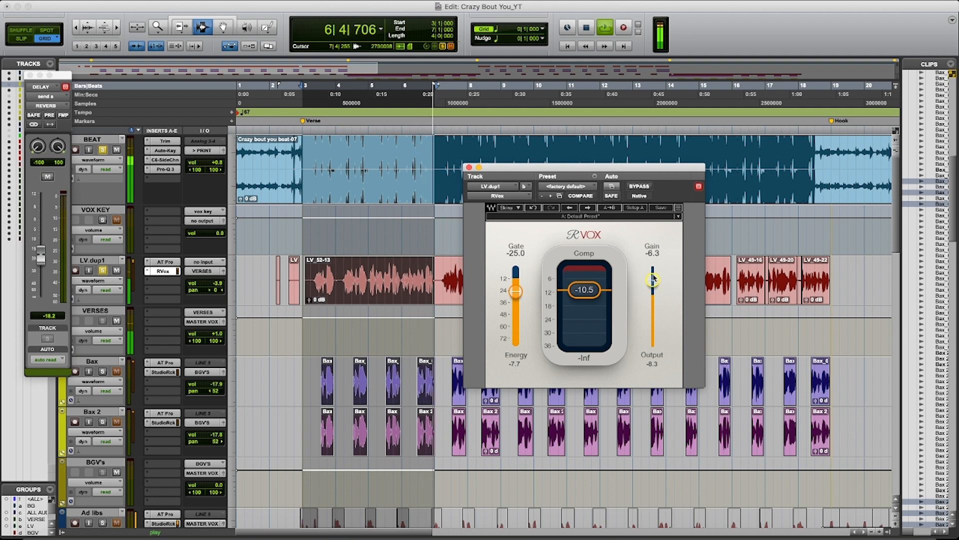
{"action": "key", "text": "space"}
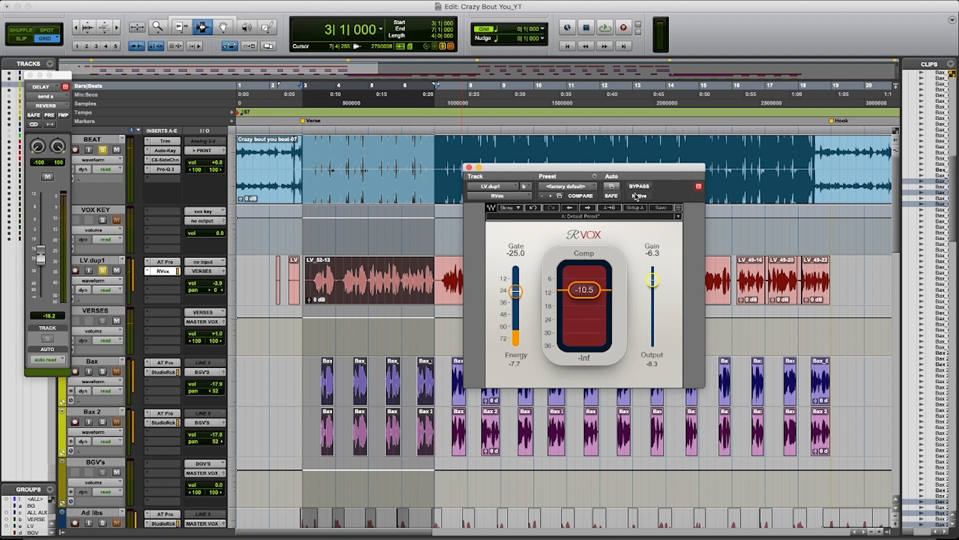
{"action": "key", "text": "super+z"}
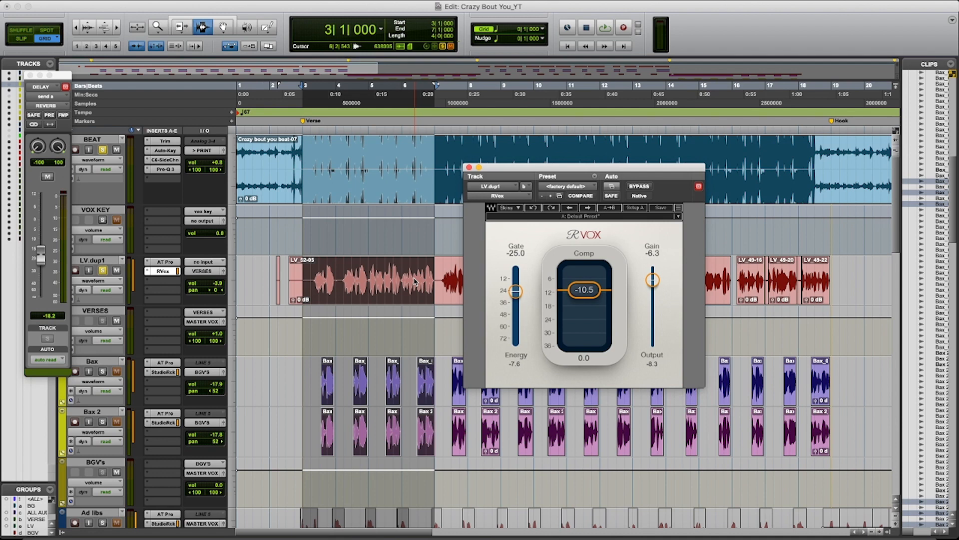
Step: Set RVox's compression to -13.5 and its gain to -7.1 while the selected verse bars play with the beat
{"action": "key", "text": "space"}
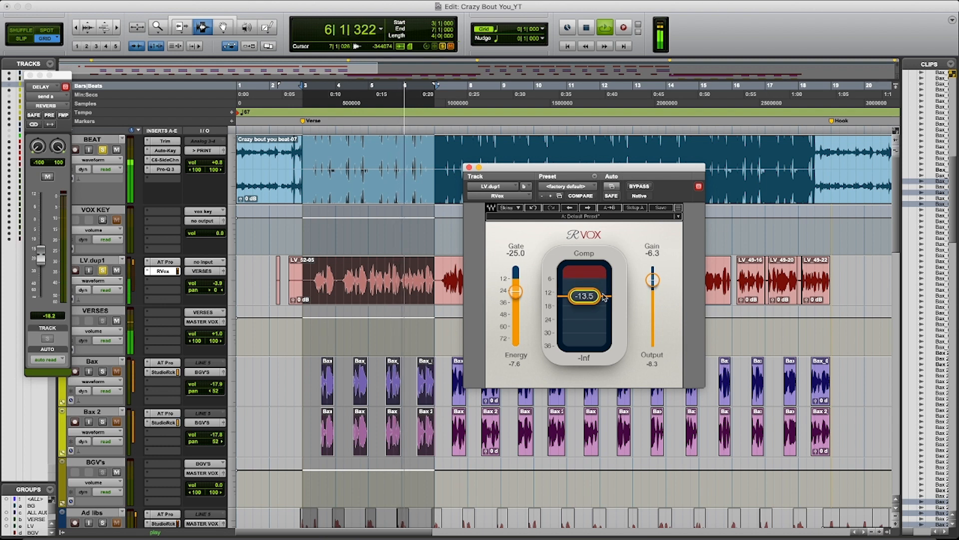
{"action": "left_click_drag", "start_coordinate": [648, 283], "coordinate": [650, 285]}
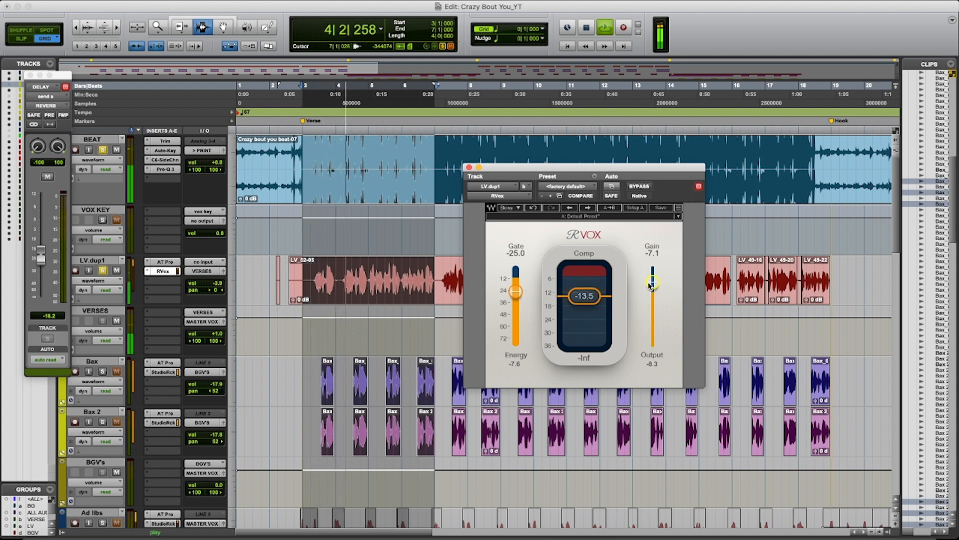
{"action": "key", "text": "space"}
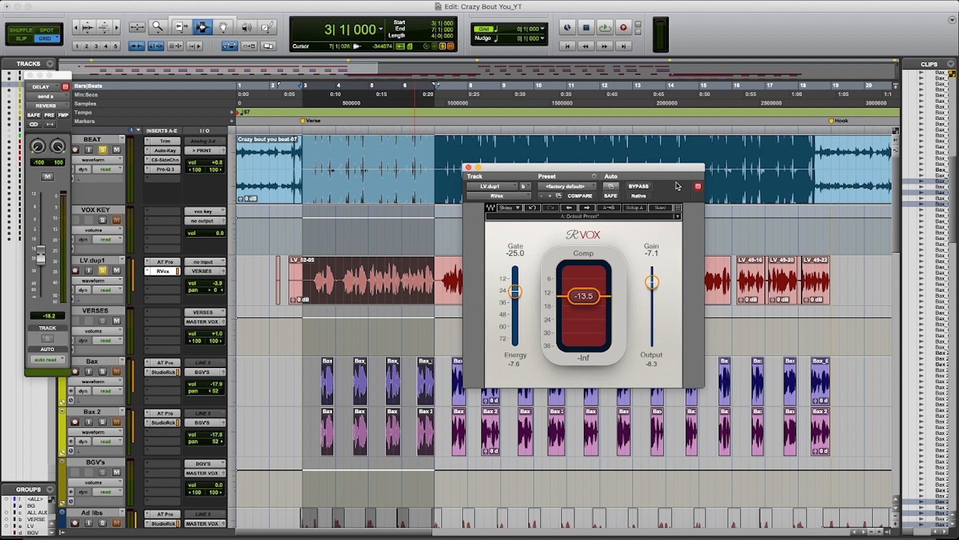
Step: Load Chris Baseford's Lead Vocal artist preset in RVox while the verse selection plays
{"action": "key", "text": "space"}
{"action": "left_click", "coordinate": [621, 221]}
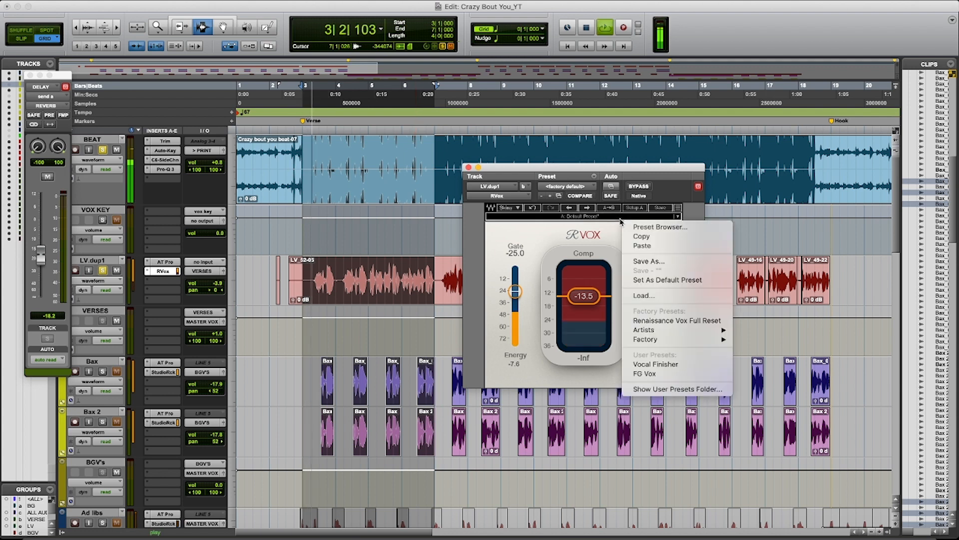
{"action": "mouse_move", "coordinate": [699, 330]}
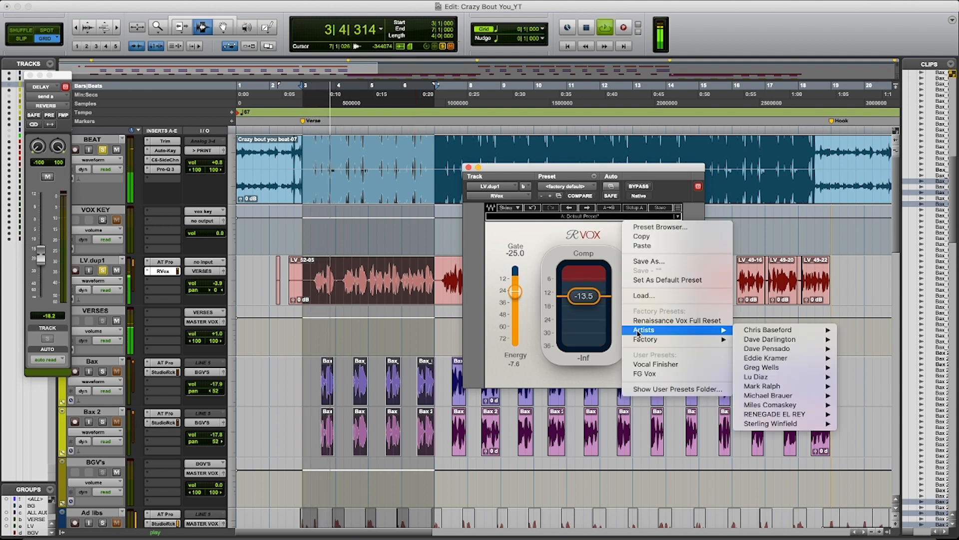
{"action": "mouse_move", "coordinate": [764, 331]}
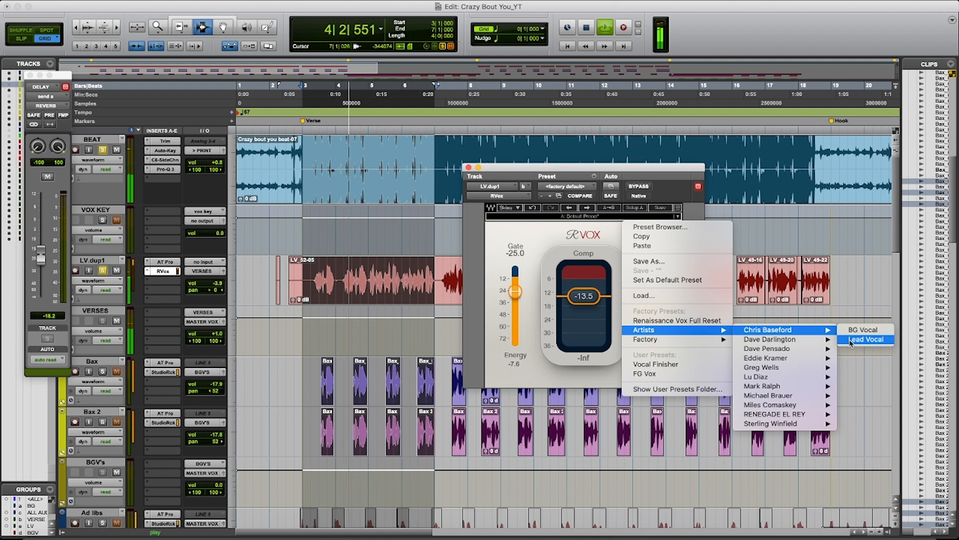
{"action": "left_click", "coordinate": [866, 339]}
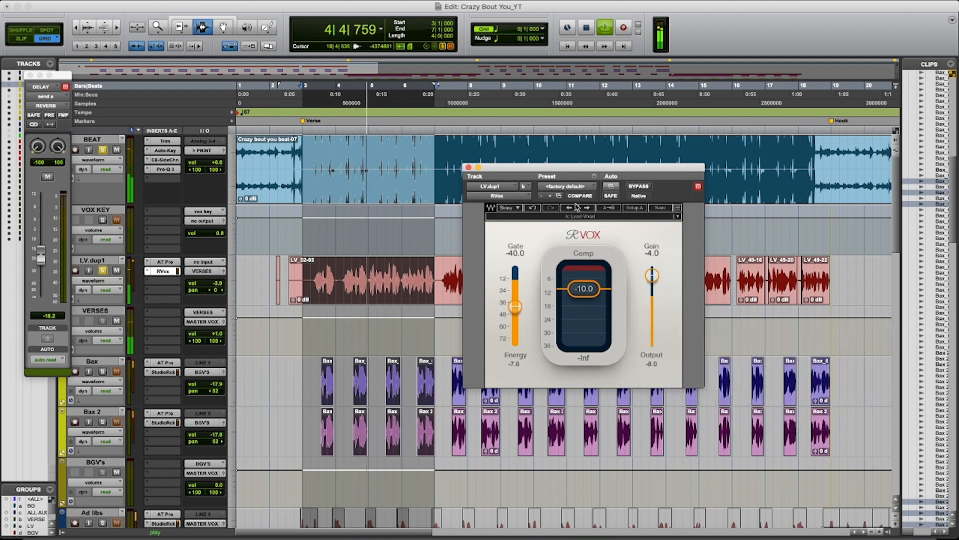
Step: Audition the following RVox presets one after another during playback, ending on the Start preset
{"action": "left_click", "coordinate": [586, 218]}
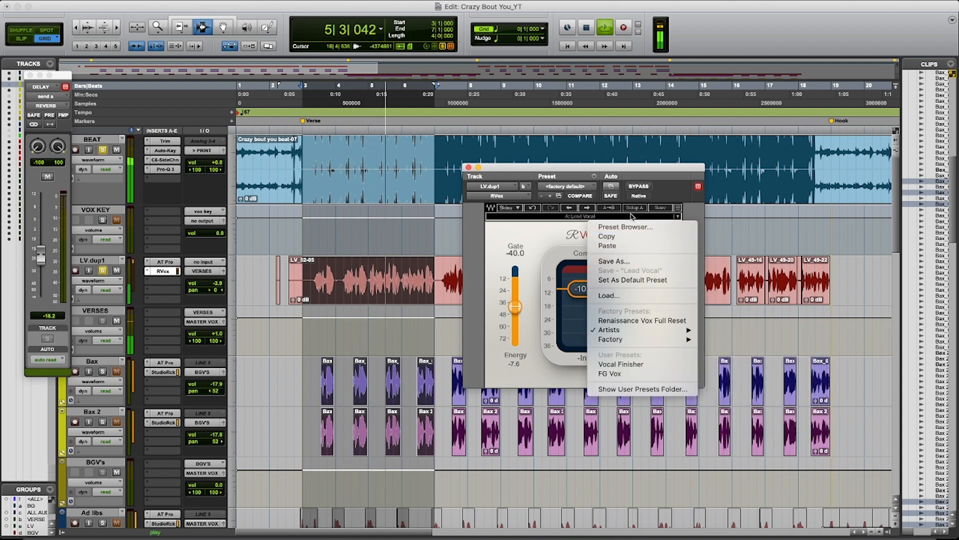
{"action": "left_click", "coordinate": [588, 209]}
{"action": "left_click", "coordinate": [588, 208]}
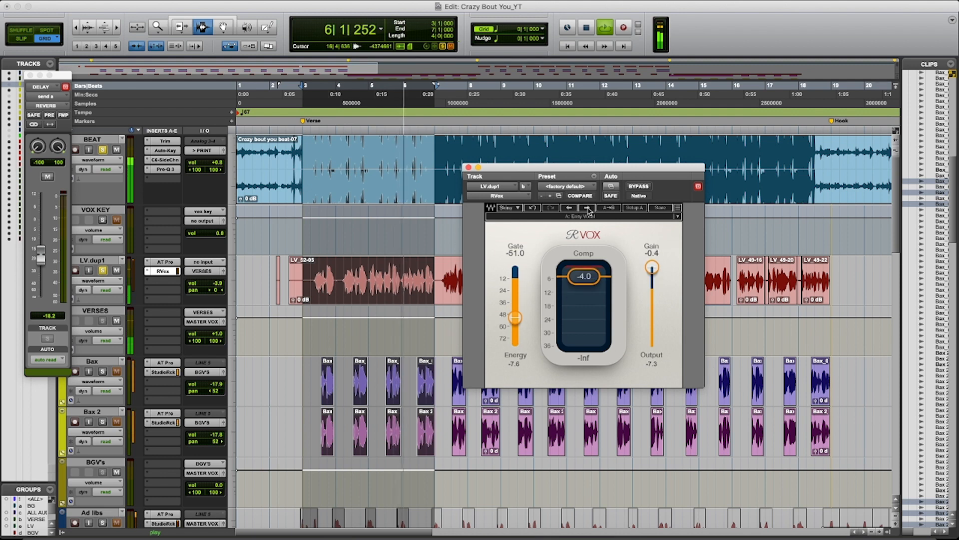
{"action": "left_click", "coordinate": [588, 208]}
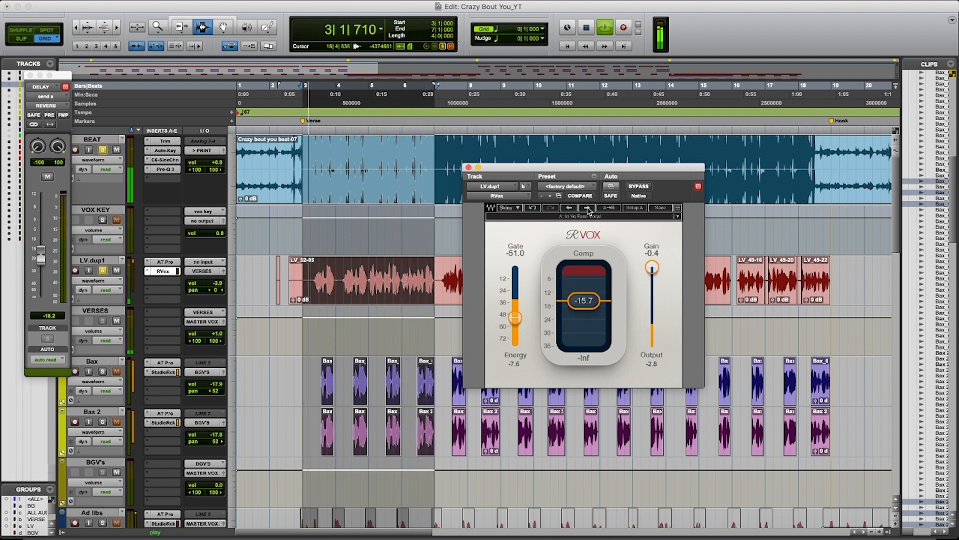
{"action": "left_click", "coordinate": [589, 207]}
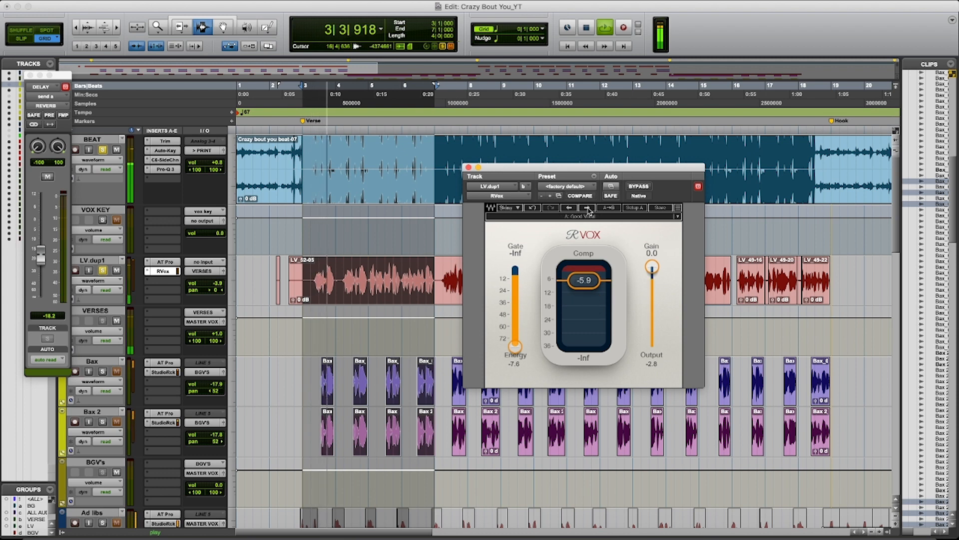
{"action": "left_click", "coordinate": [588, 208]}
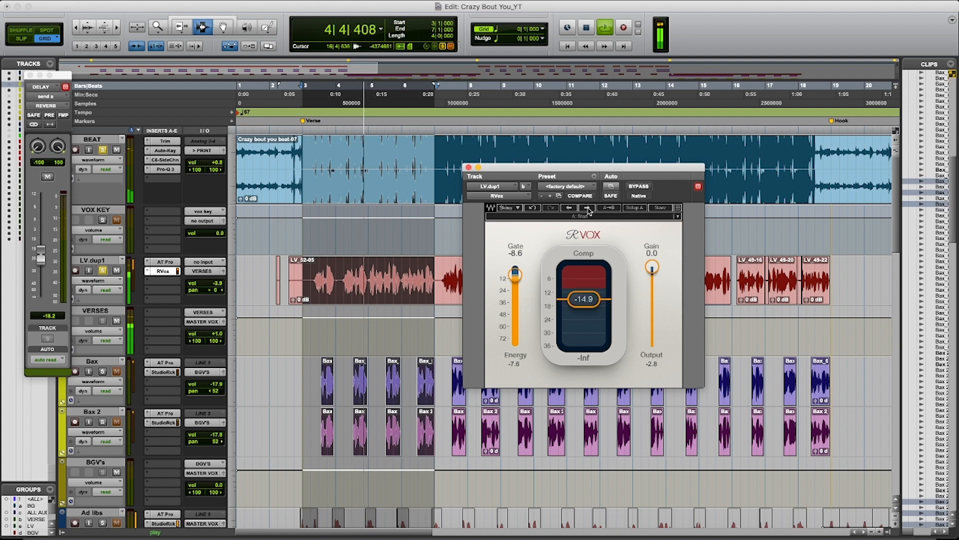
{"action": "key", "text": "space"}
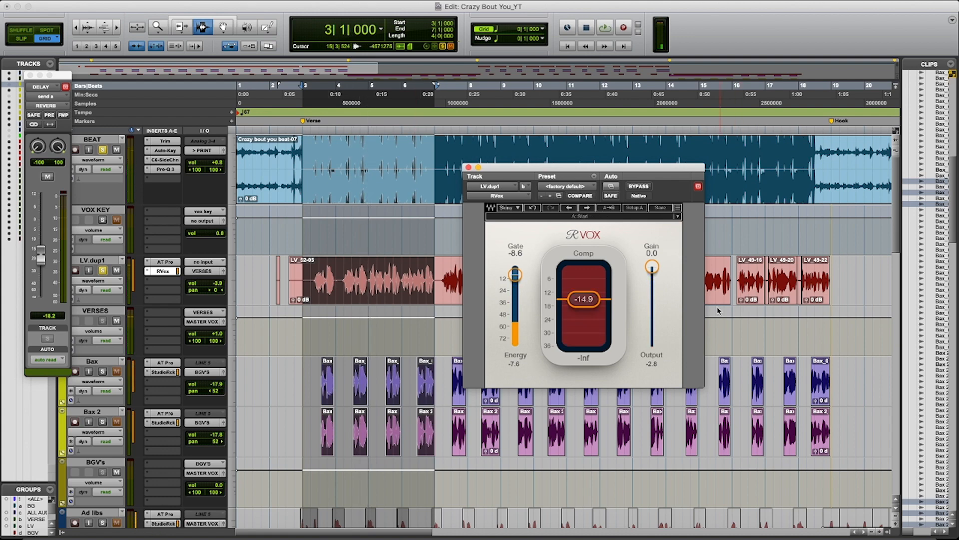
{"action": "left_click", "coordinate": [717, 307]}
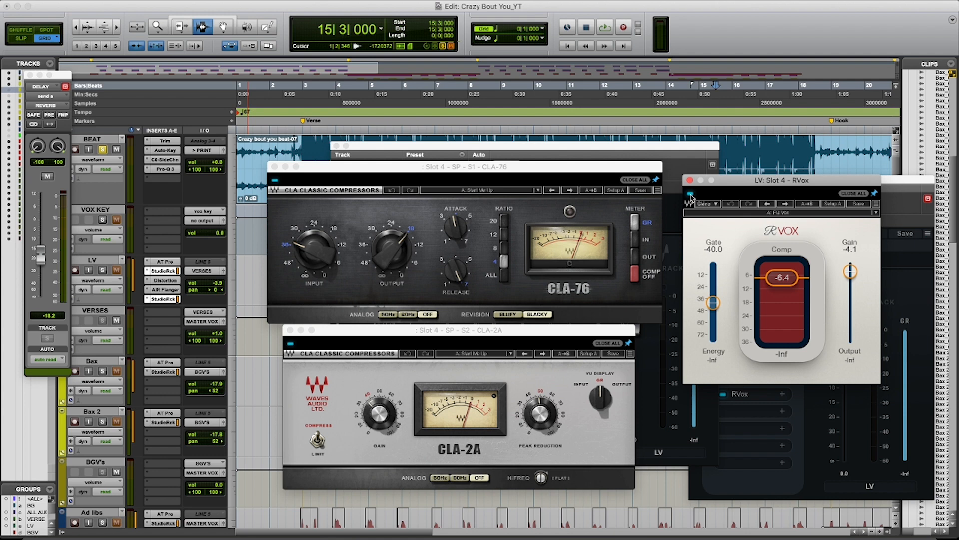
Step: Select bars 3 to 7 and audition the LV track through CLA-76 and CLA-2A with RVox switched off
{"action": "left_click_drag", "start_coordinate": [301, 100], "coordinate": [435, 100]}
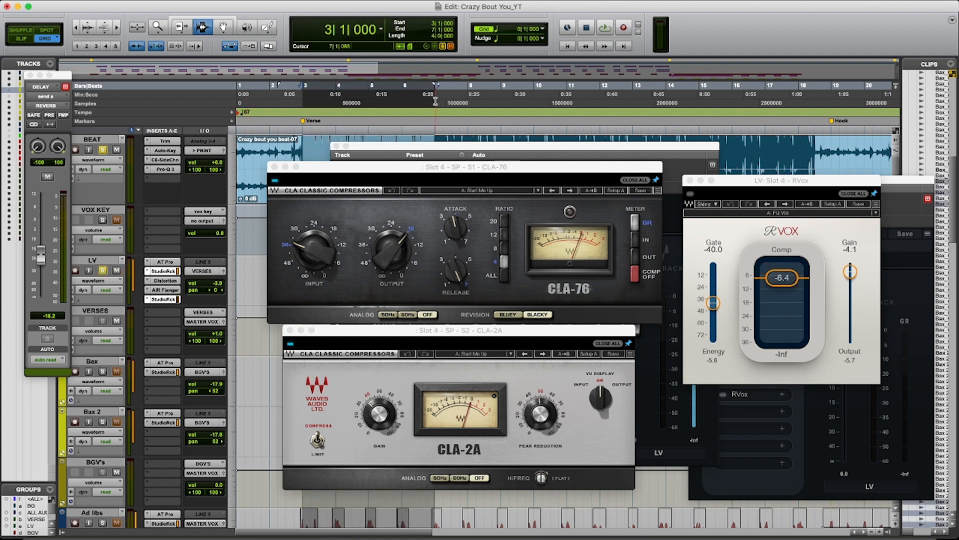
{"action": "key", "text": "space"}
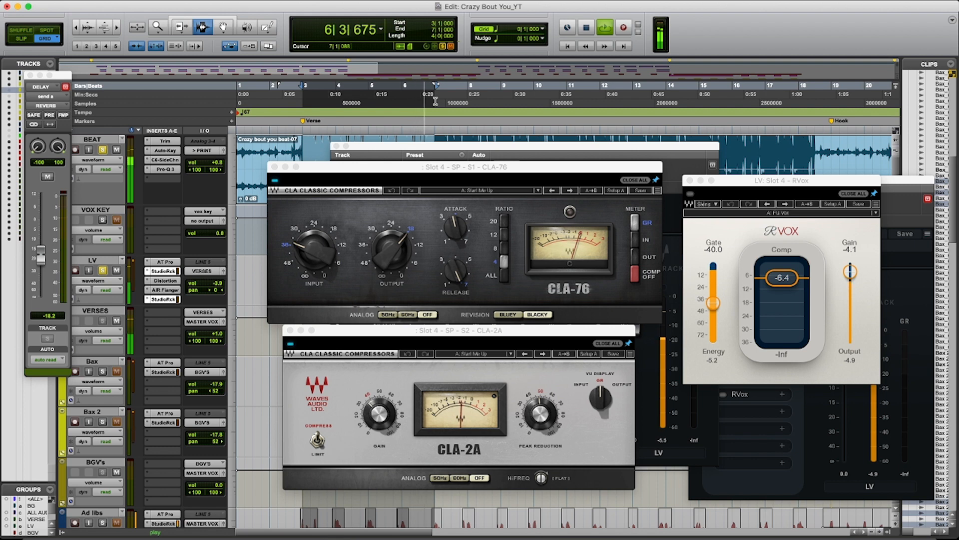
{"action": "key", "text": "space"}
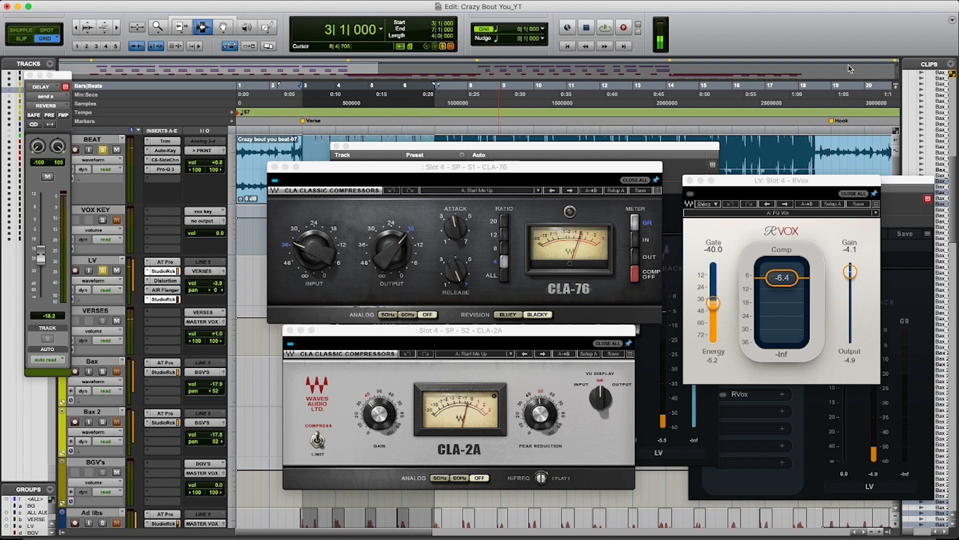
Step: Switch RVox back on in the LV chain and audition the same verse bars for comparison
{"action": "left_click", "coordinate": [708, 285]}
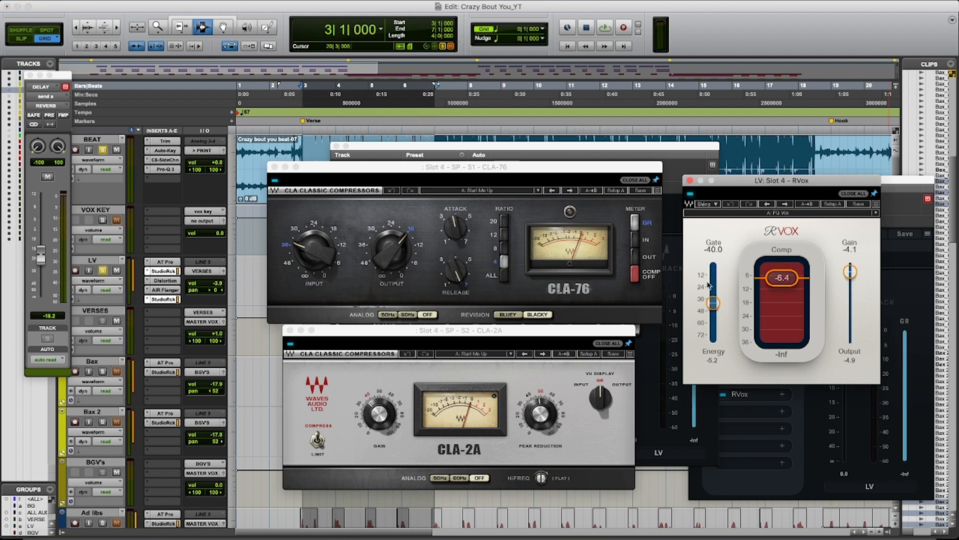
{"action": "key", "text": "space"}
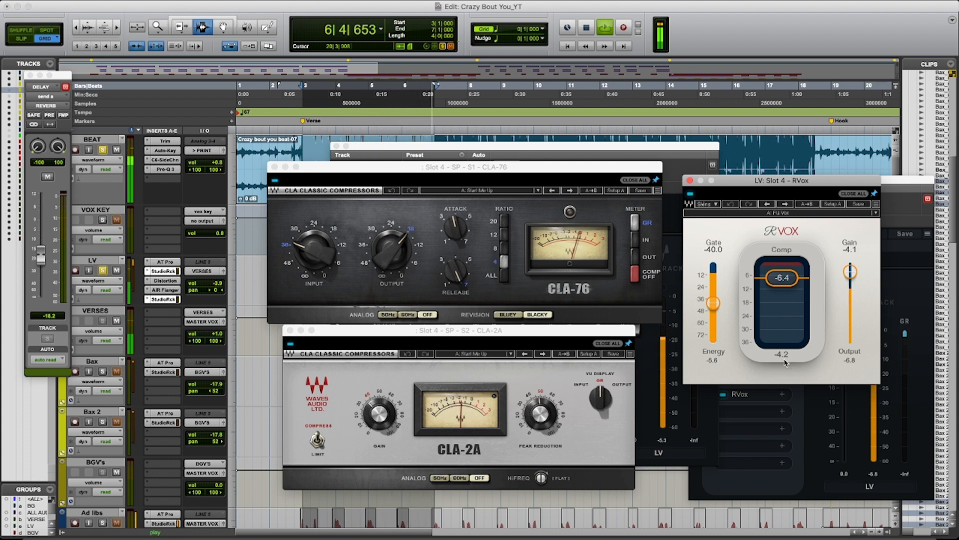
{"action": "key", "text": "space"}
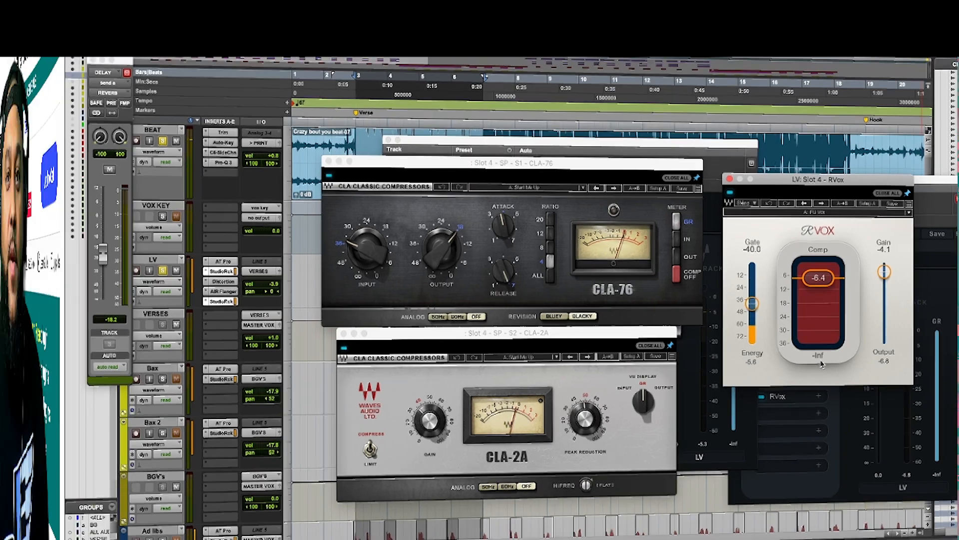